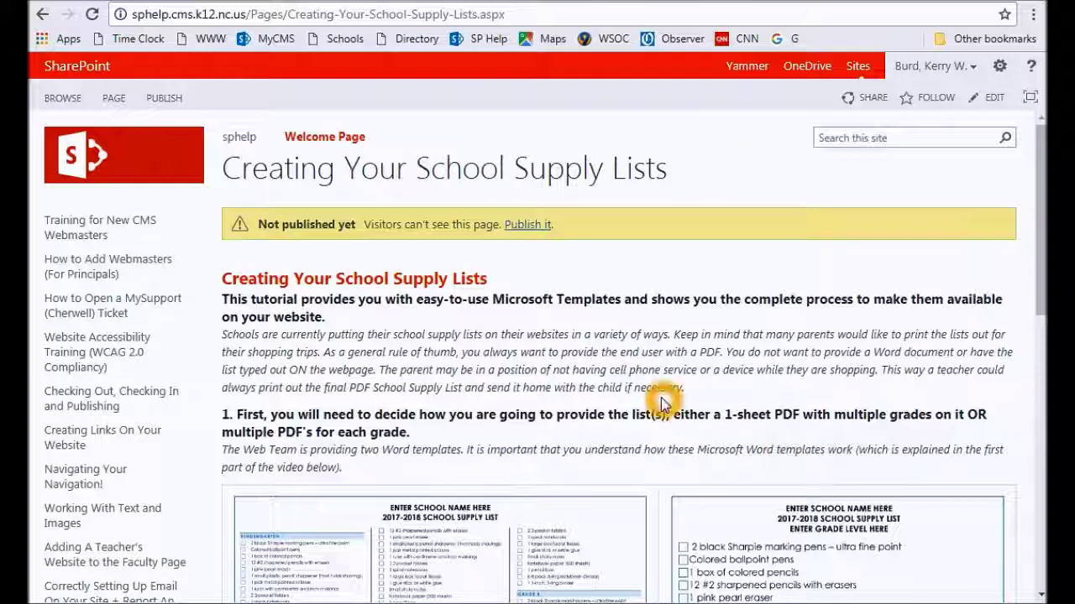
Step: View the Davidson Elementary and Lawrence Orr Elementary pages to see how they present their supply lists
click(662, 404)
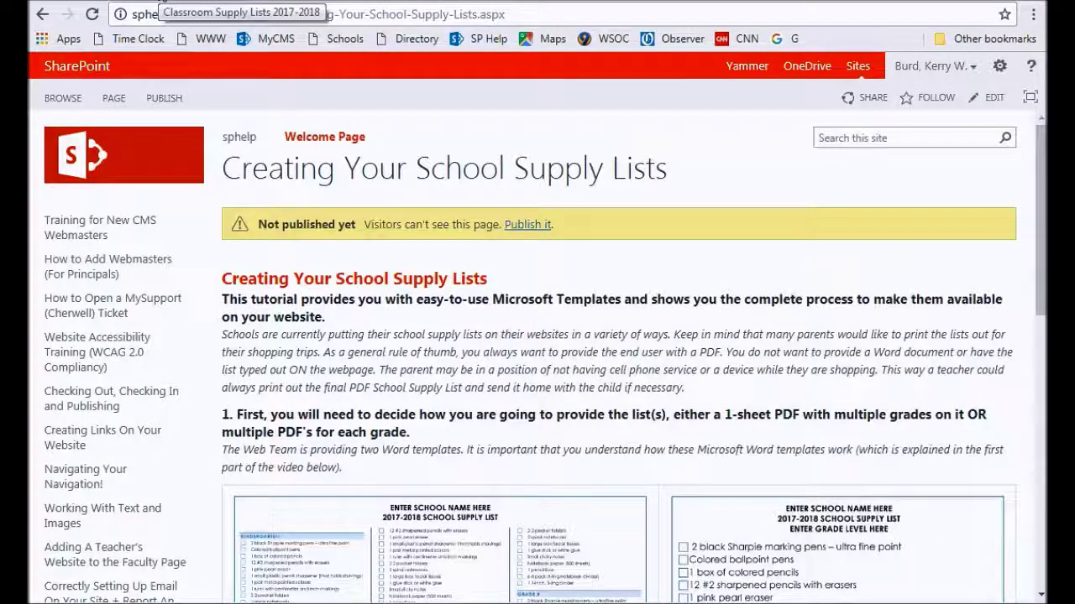
click(162, 2)
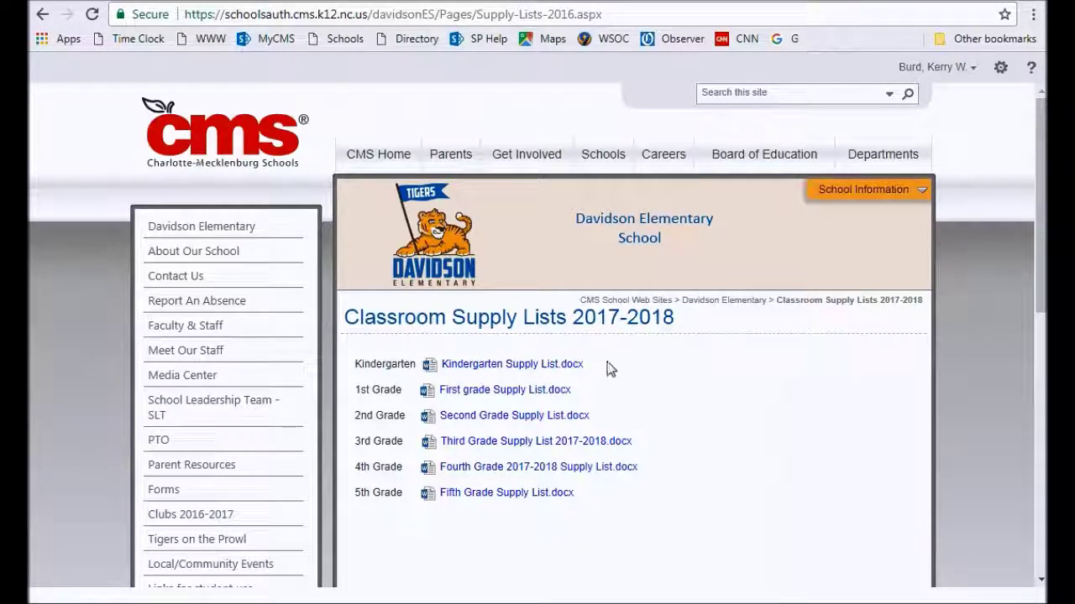
click(541, 422)
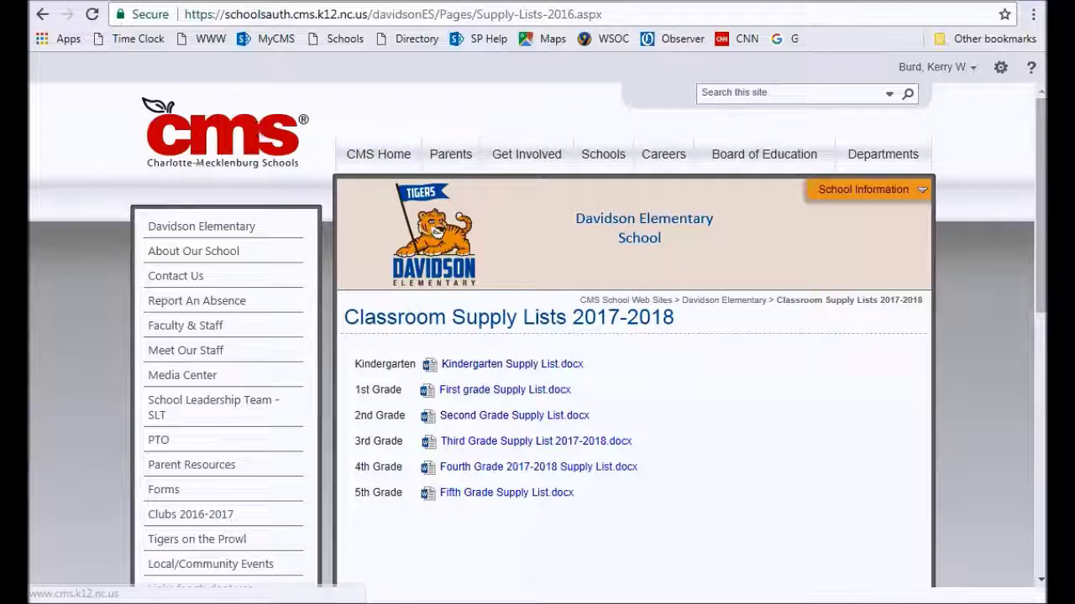
click(293, 3)
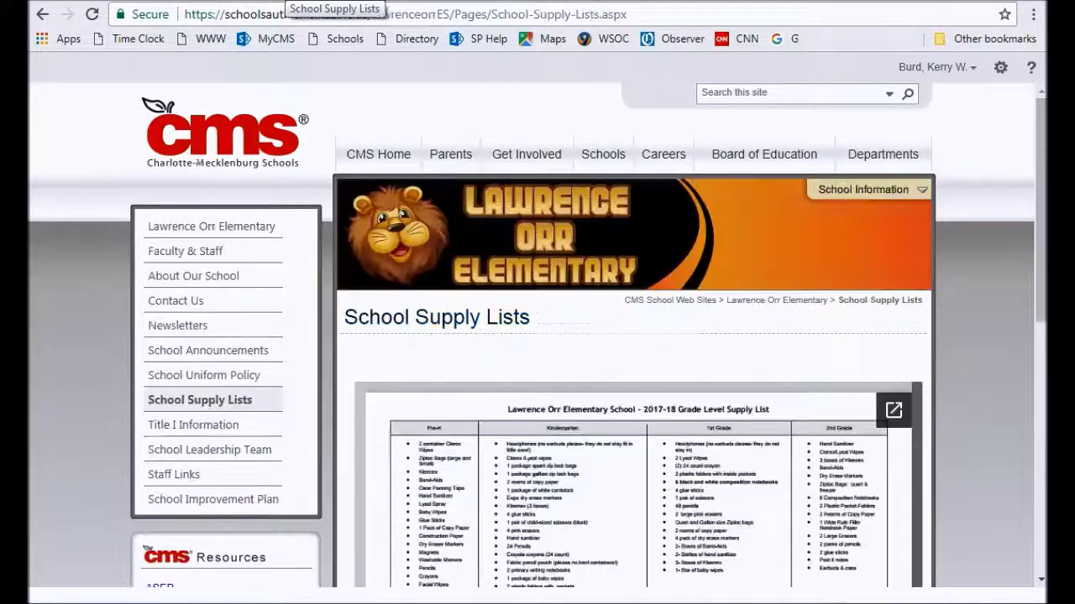
scroll(652, 377, down, 3)
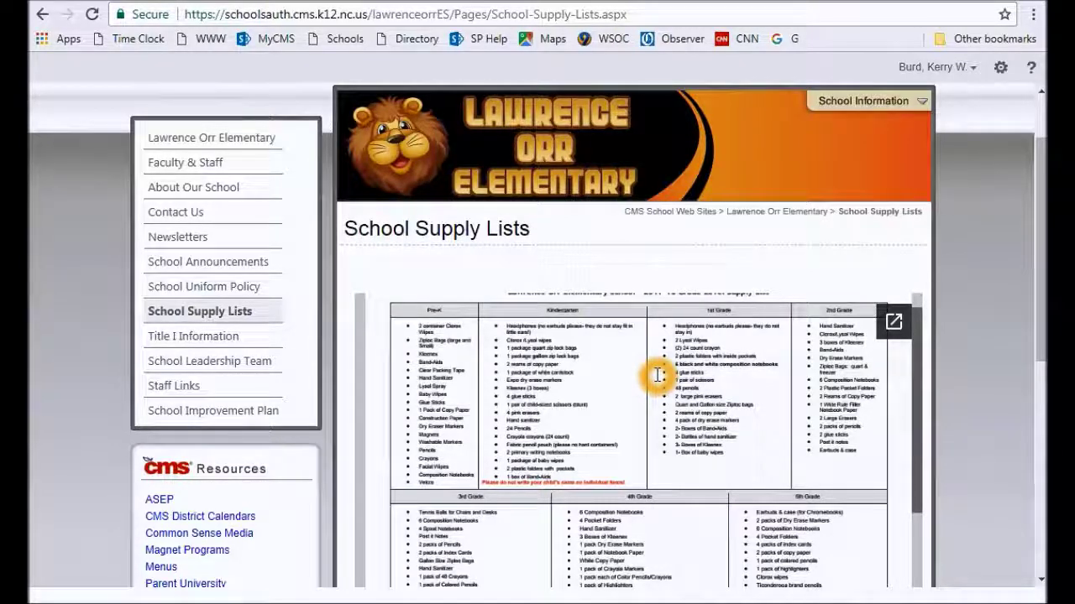
scroll(659, 375, up, 5)
Step: Examine Lake Wylie Elementary's School Supply List 2017-2018 page, including its PDF link and the grade-by-grade tables
click(378, 3)
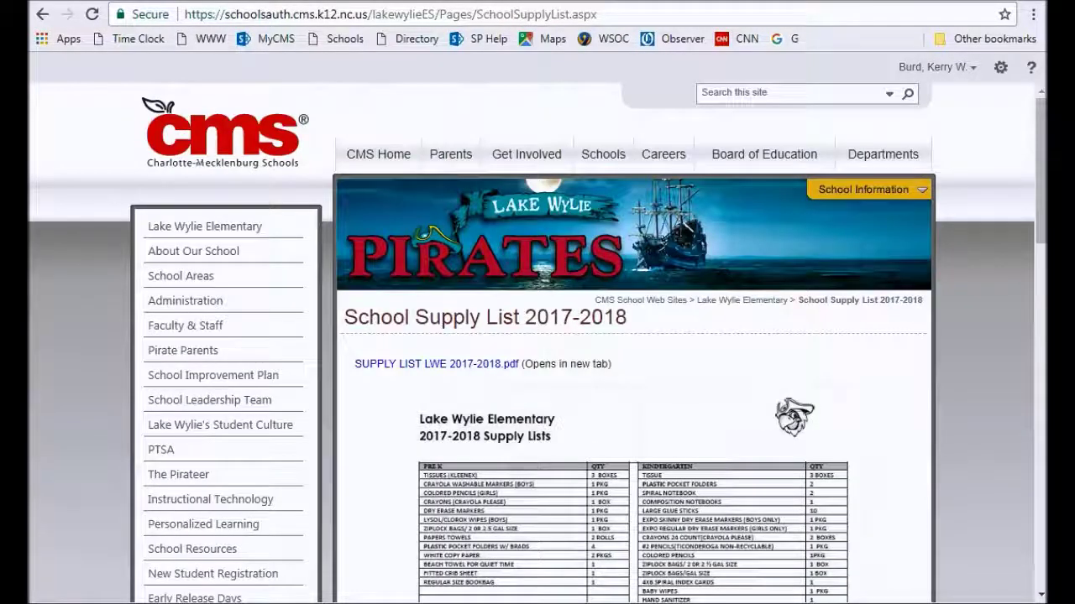
scroll(664, 400, down, 2)
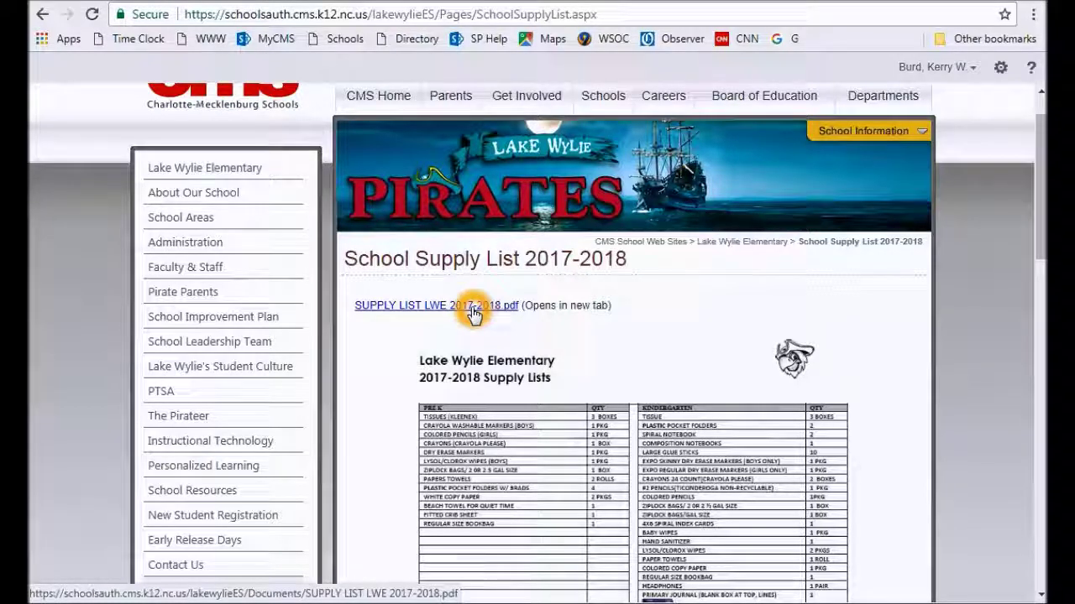
scroll(835, 340, down, 2)
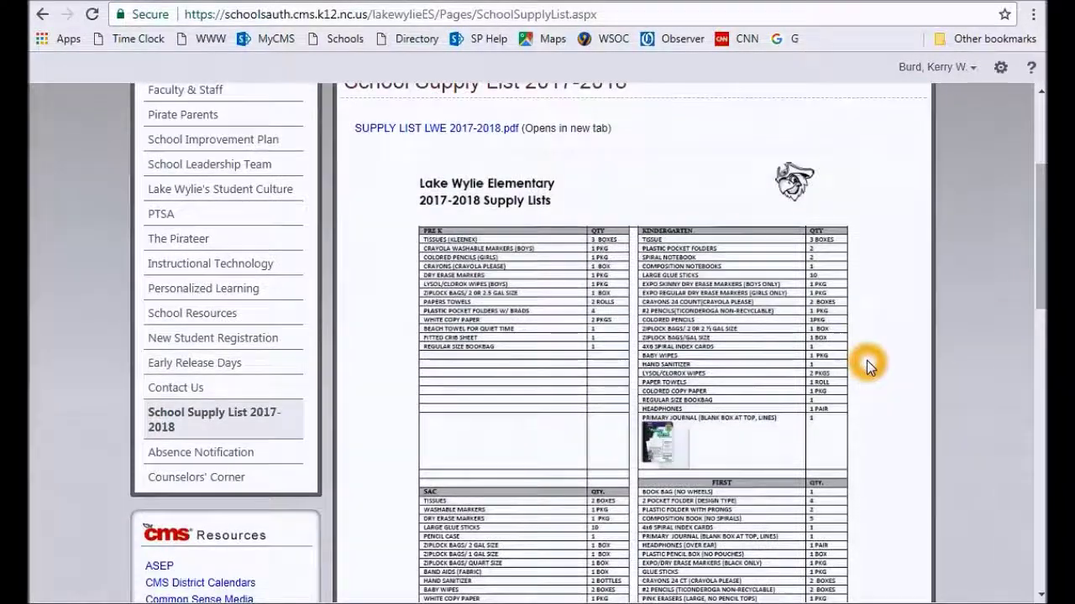
scroll(867, 365, down, 1)
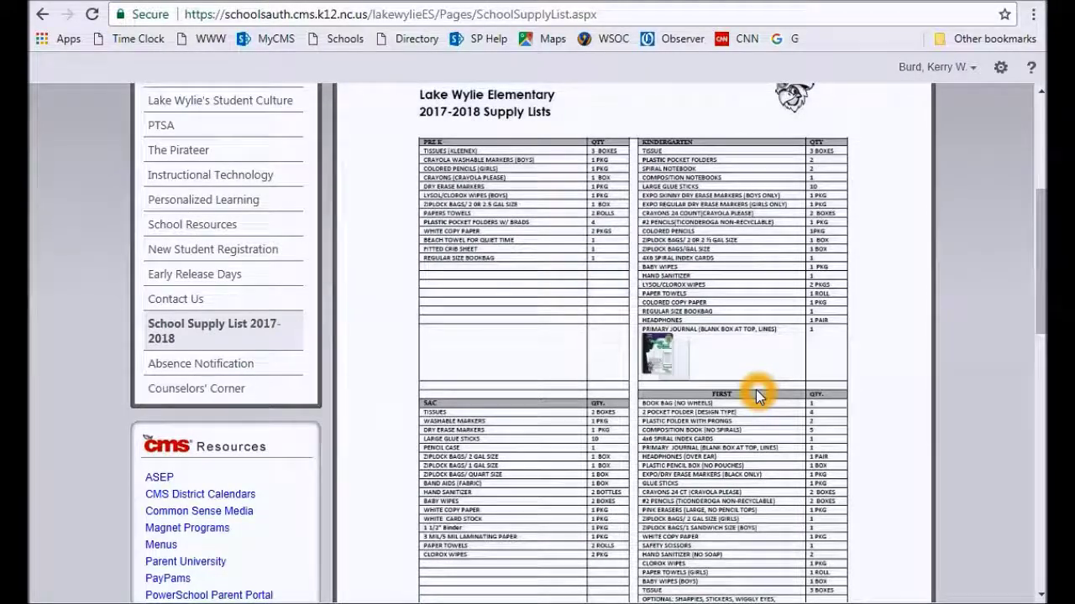
scroll(757, 395, down, 6)
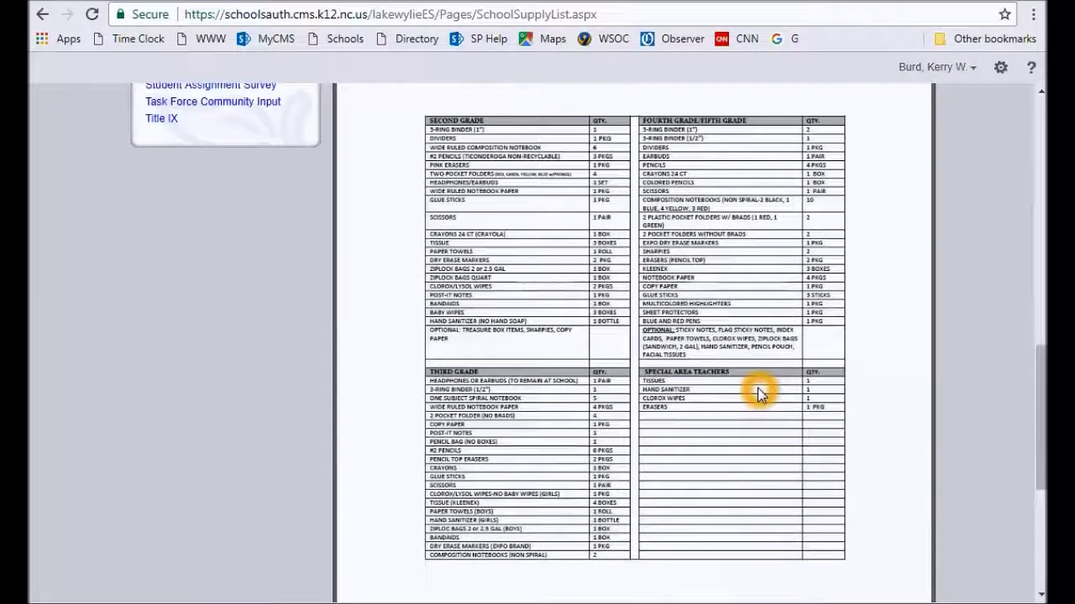
scroll(757, 395, up, 10)
scroll(757, 394, down, 1)
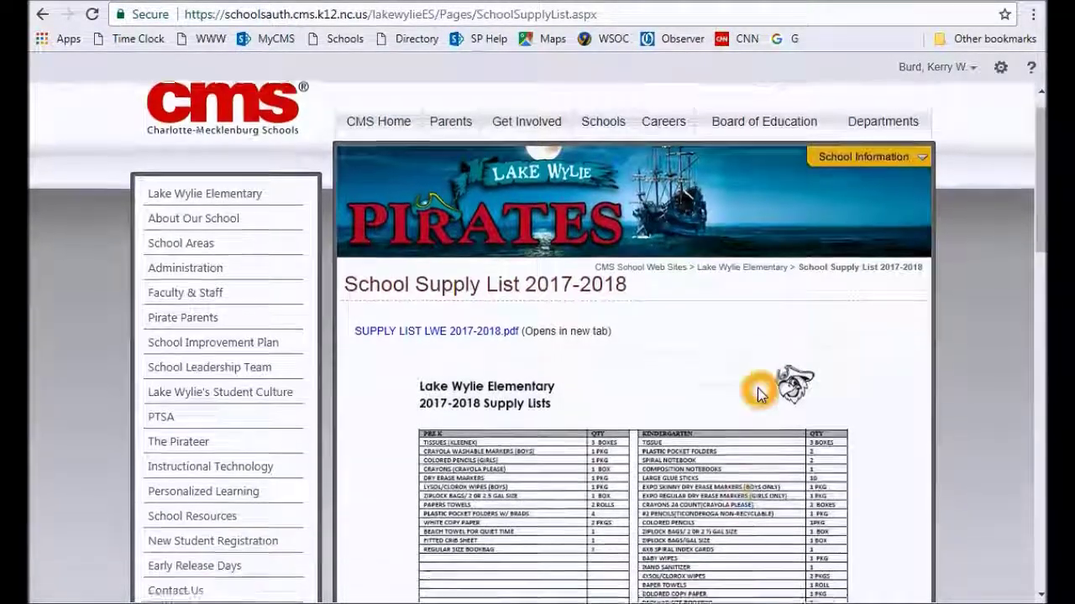
scroll(758, 388, down, 1)
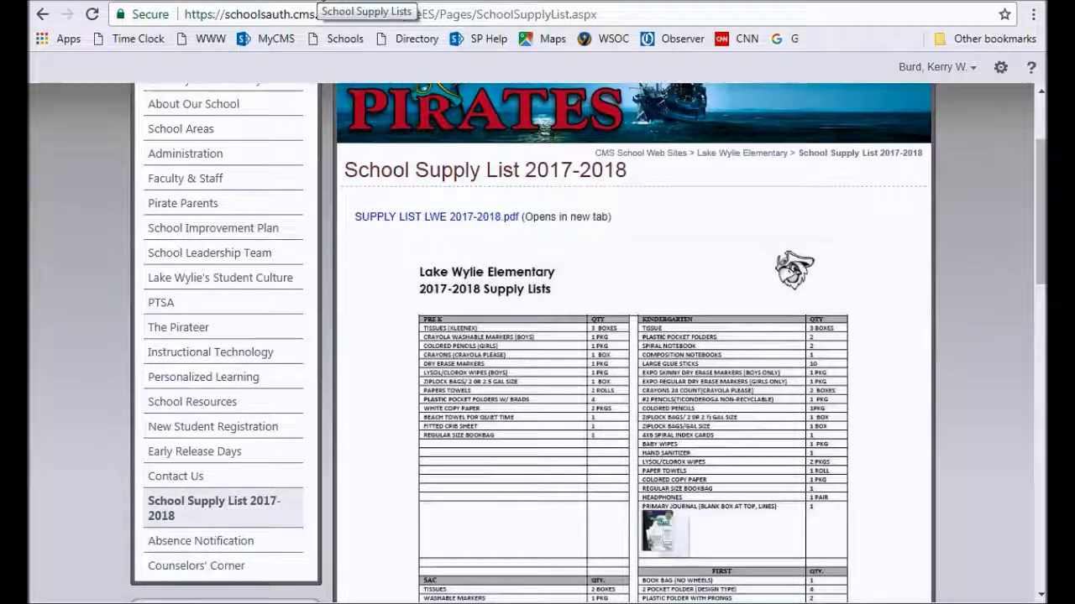
Step: Review the Lawrence Orr Elementary supply list once more and return to the Creating Your School Supply Lists page
click(363, 1)
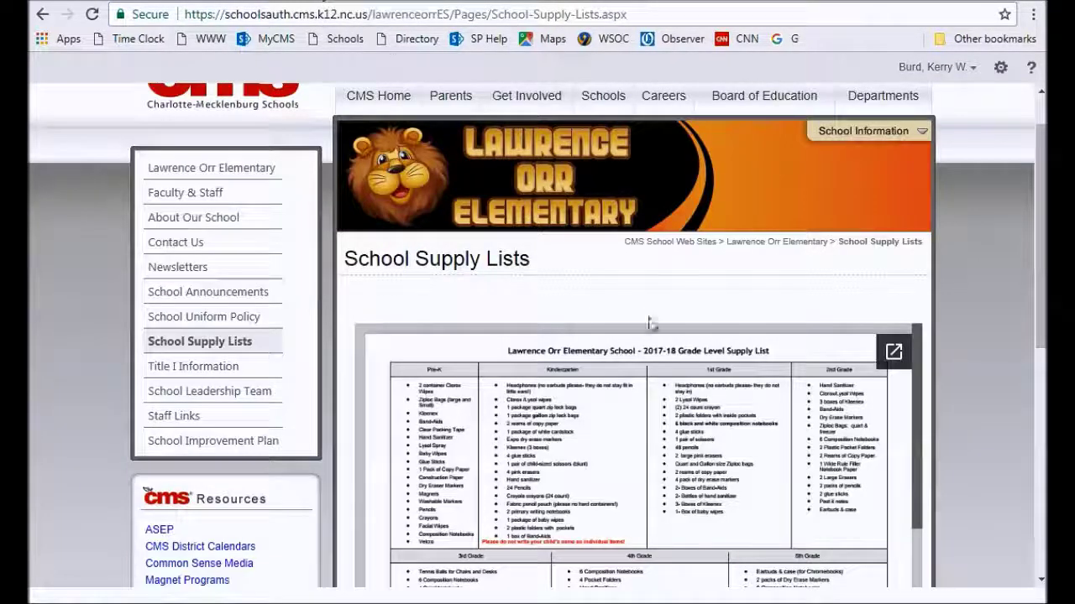
click(682, 426)
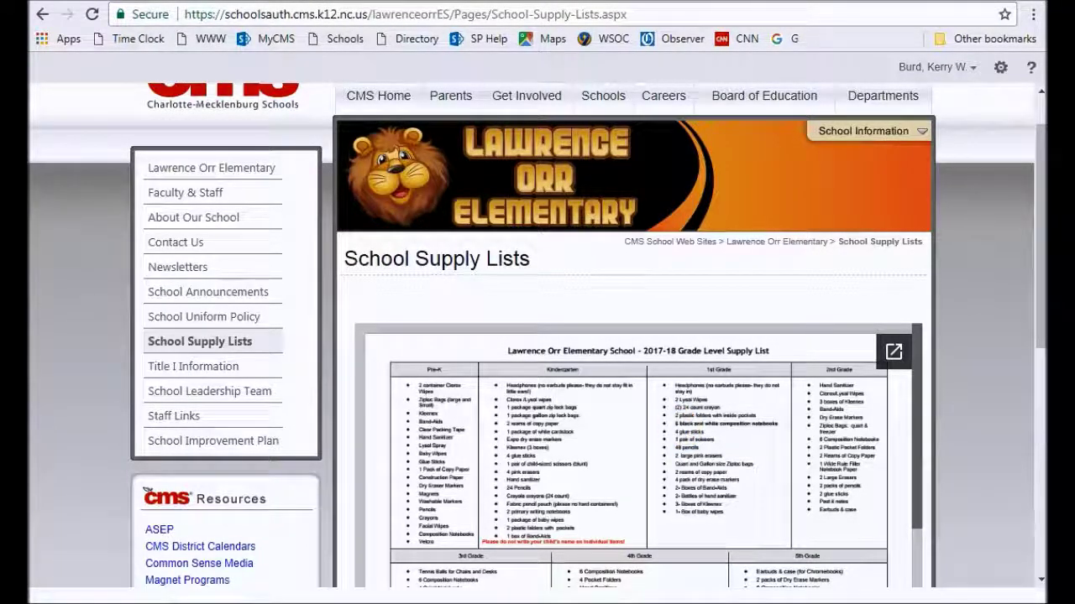
key(ctrl+Tab)
click(529, 366)
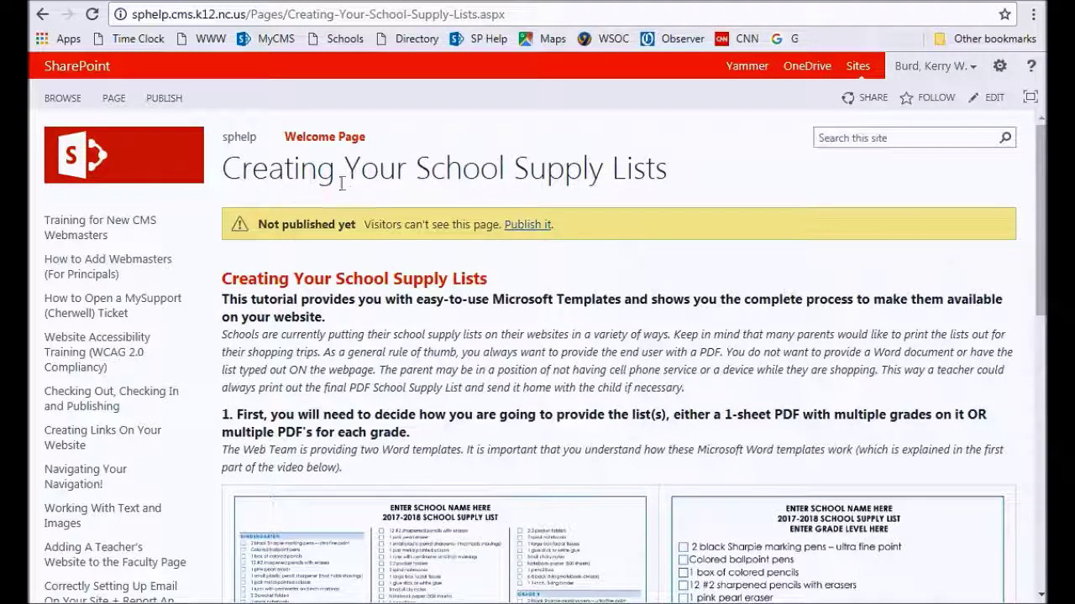
click(466, 314)
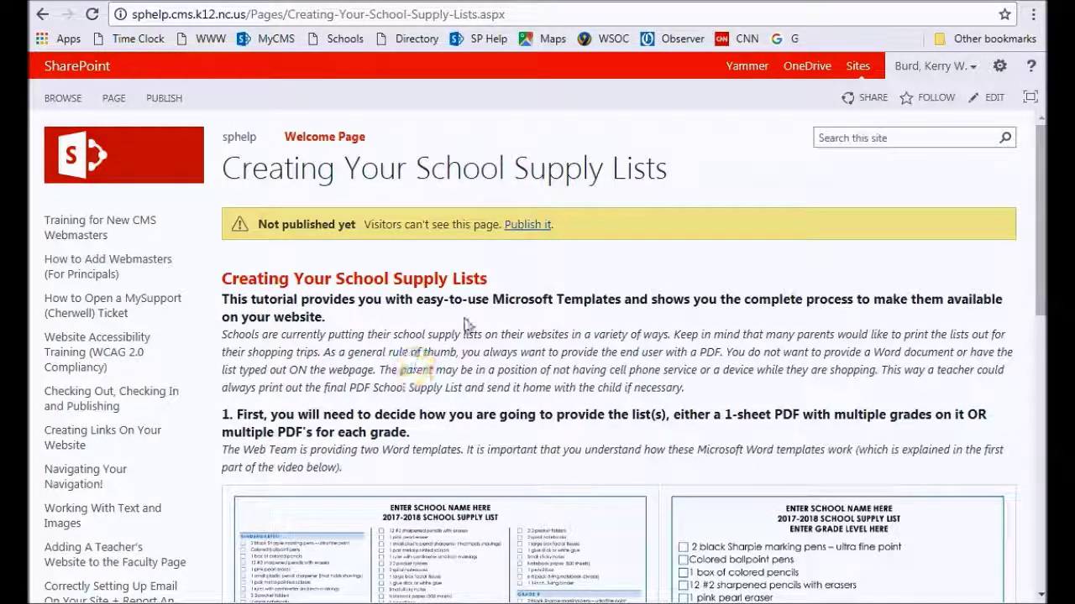
drag(1038, 294, 1007, 246)
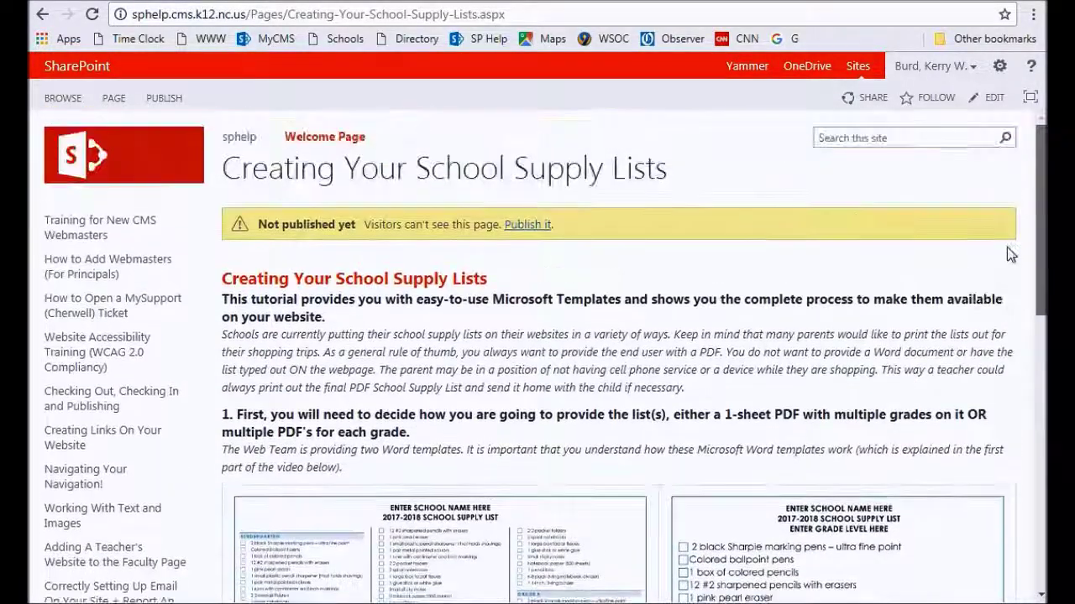
click(476, 284)
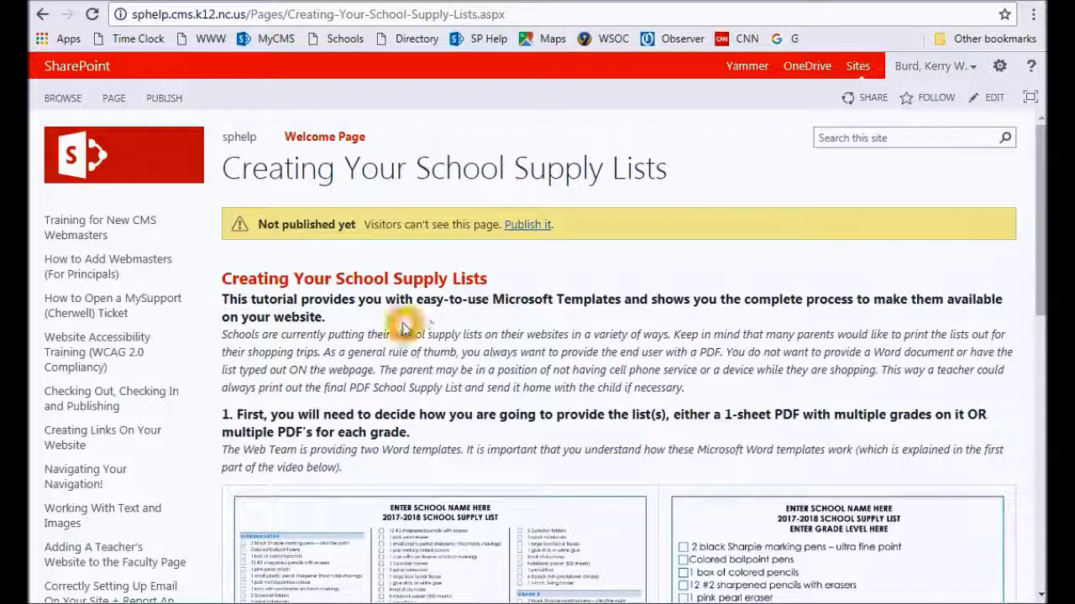
Step: Examine the two downloadable templates on the tutorial page, the all-grades horizontal sheet and the single-grade vertical sheet
drag(1038, 264, 1032, 385)
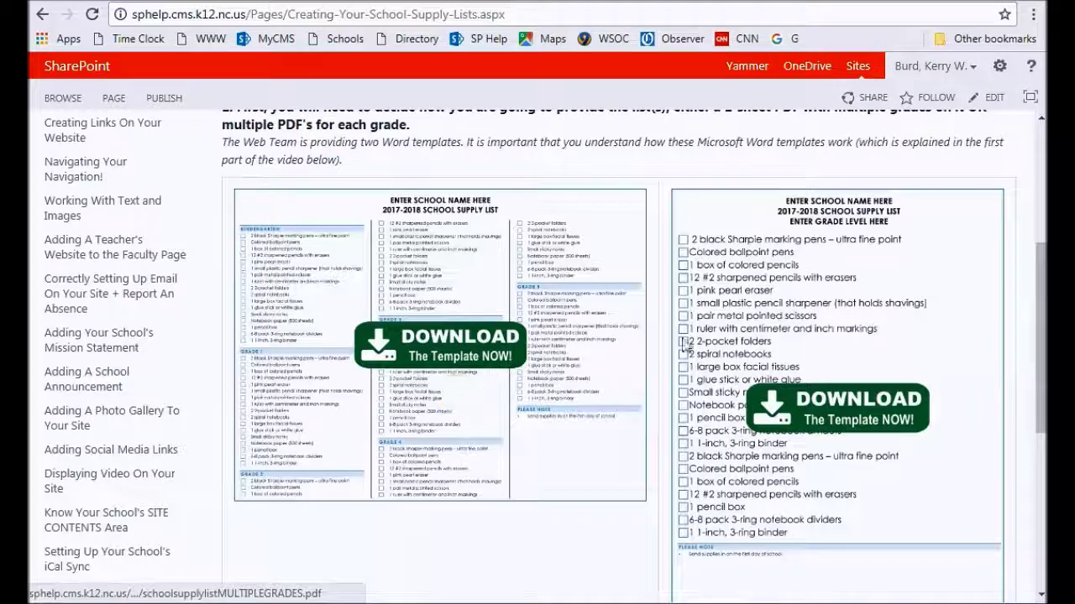
drag(1041, 353, 1041, 377)
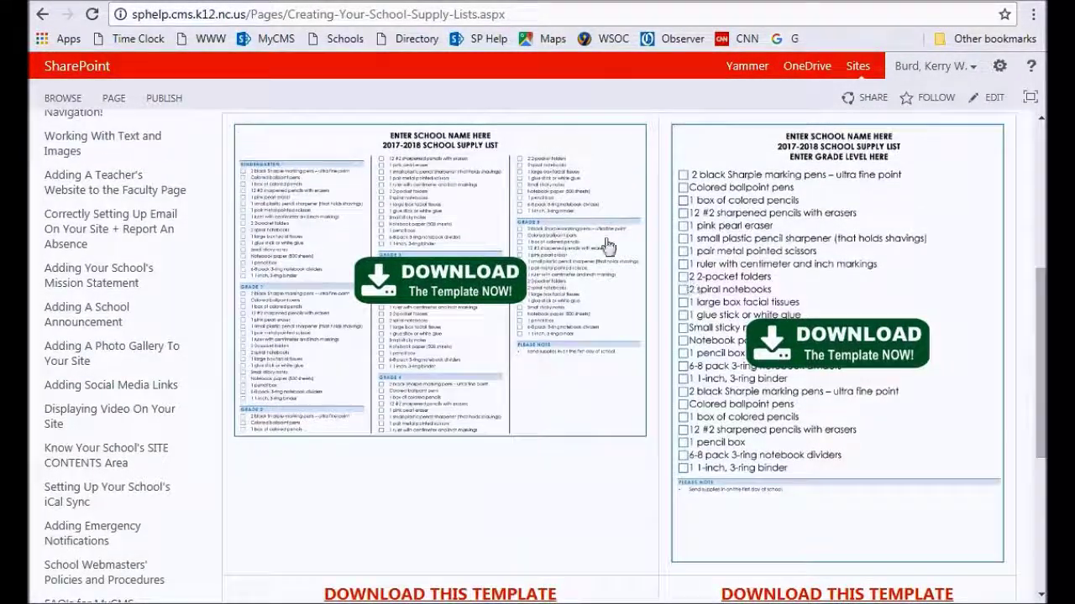
click(460, 221)
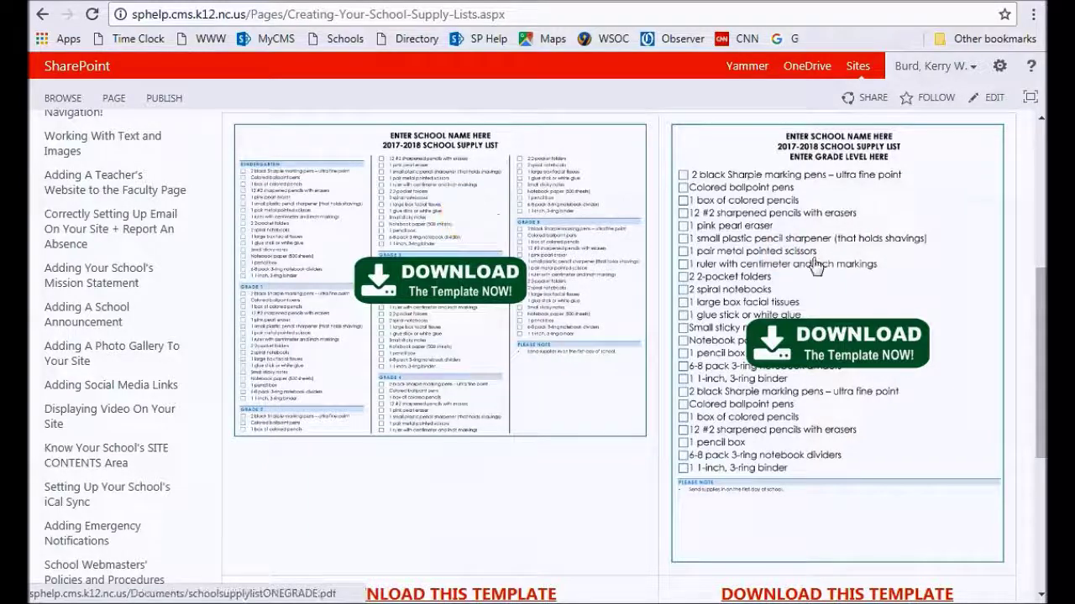
click(852, 176)
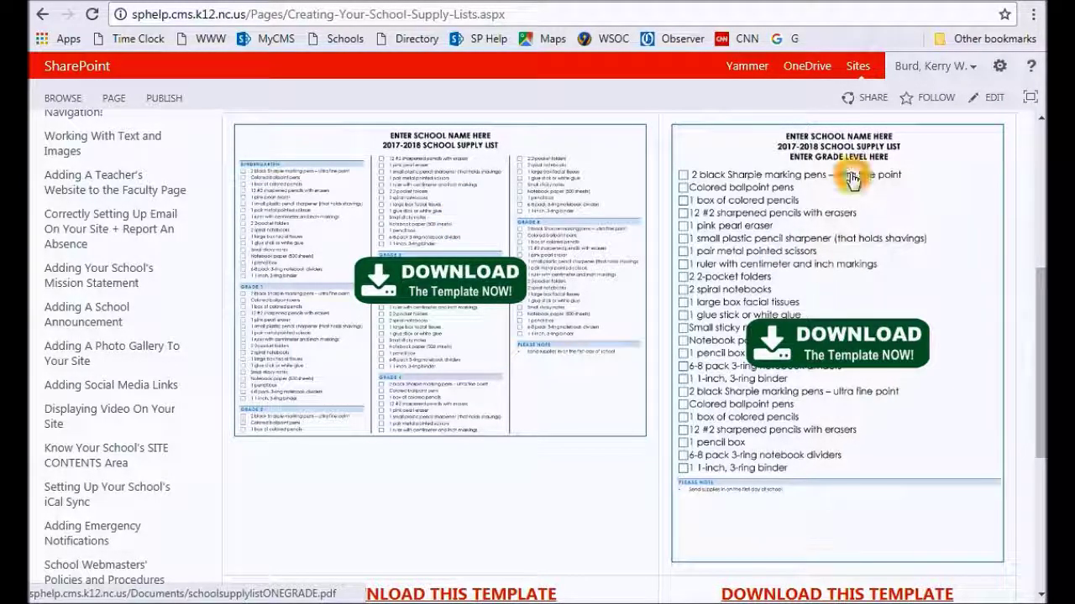
click(768, 440)
click(821, 206)
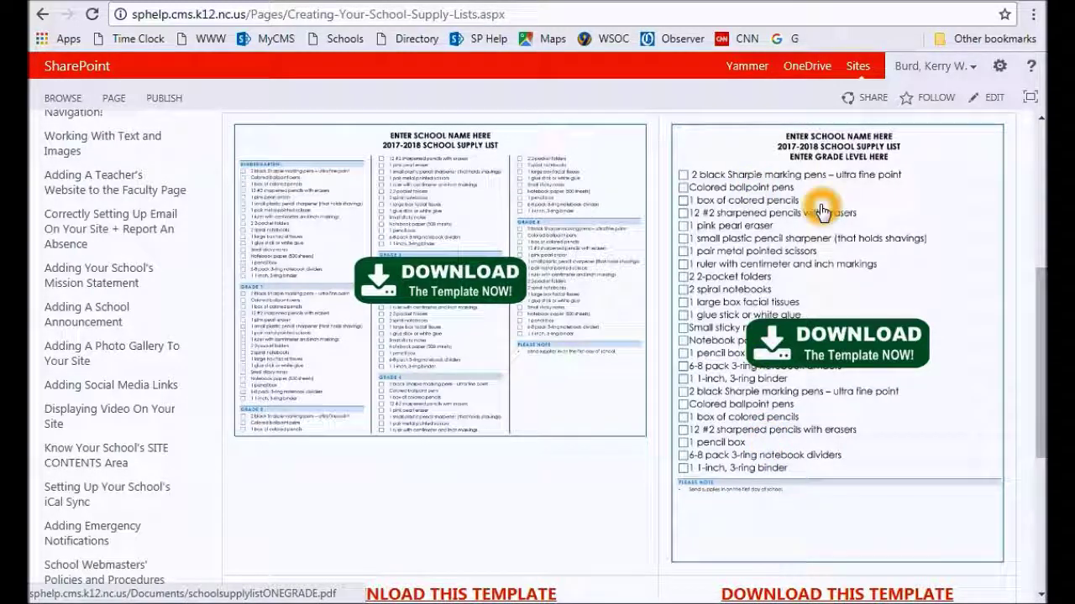
drag(1041, 332, 1027, 386)
click(540, 456)
click(802, 456)
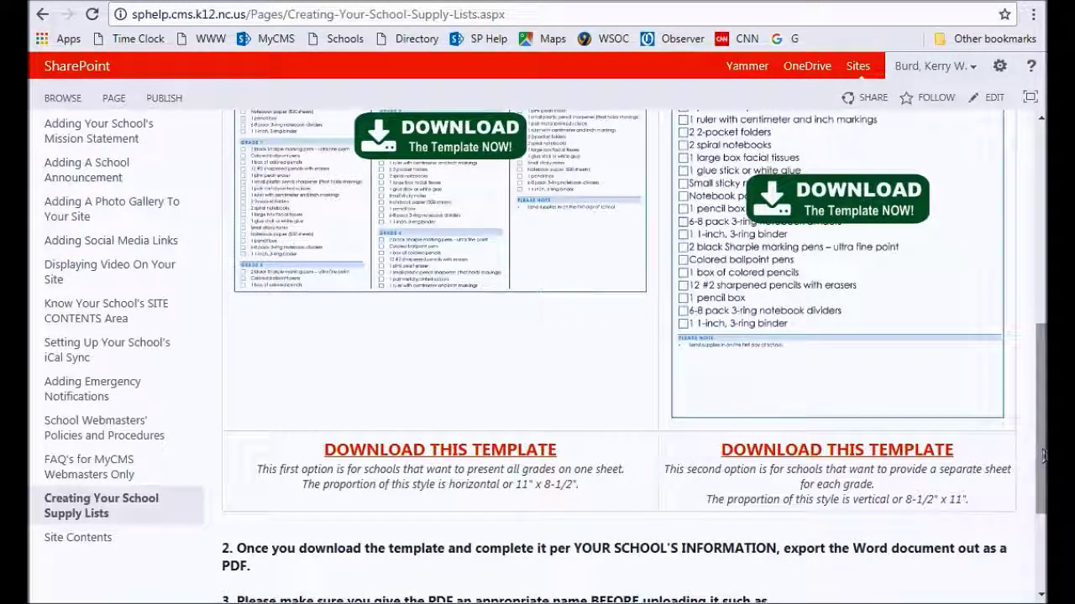
Step: Switch to the schoolsupplylistMULTIPLEGRADES document in Word and look over its three-column layout
drag(1041, 458, 1041, 269)
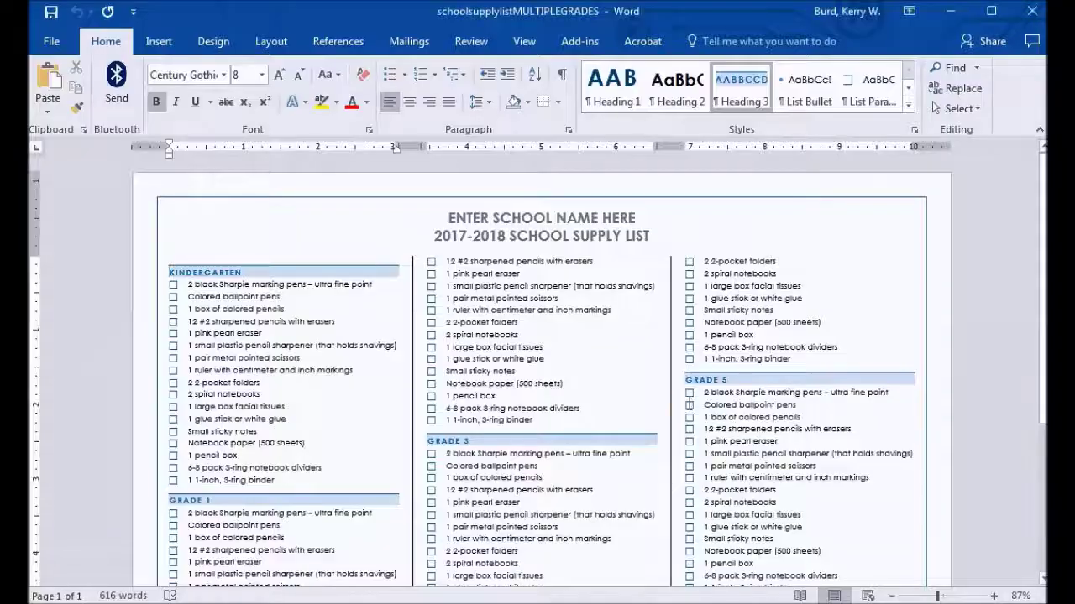
click(665, 388)
click(496, 319)
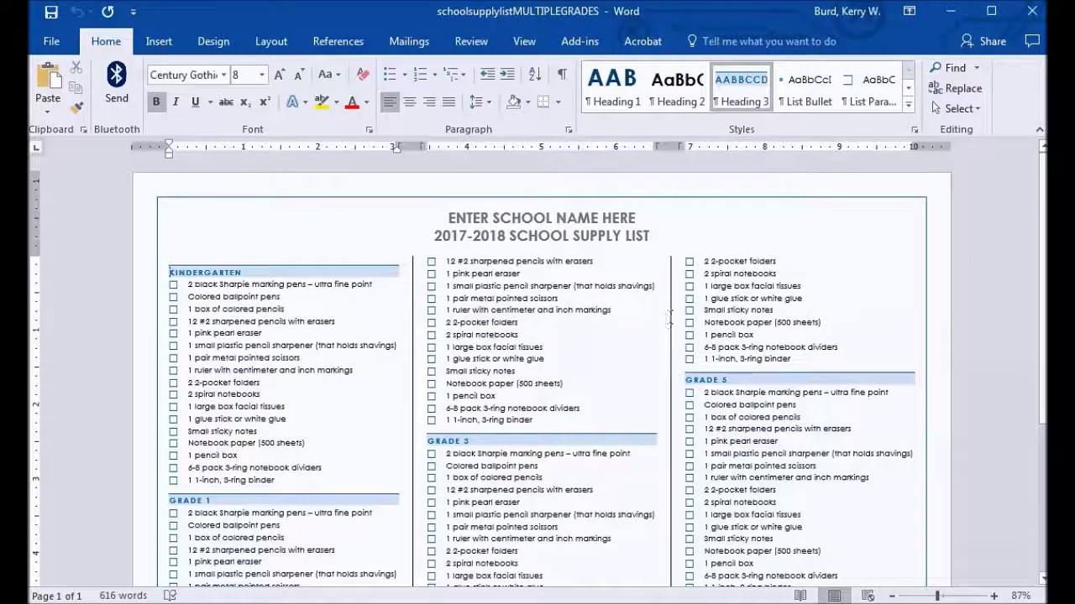
mouse_move(1042, 273)
mouse_down()
mouse_move(1026, 405)
mouse_move(1027, 277)
mouse_up()
drag(1042, 327, 1041, 295)
Step: Replace the school name placeholder in the header with "BRUNS ACADEMY" and return to the document body
click(451, 212)
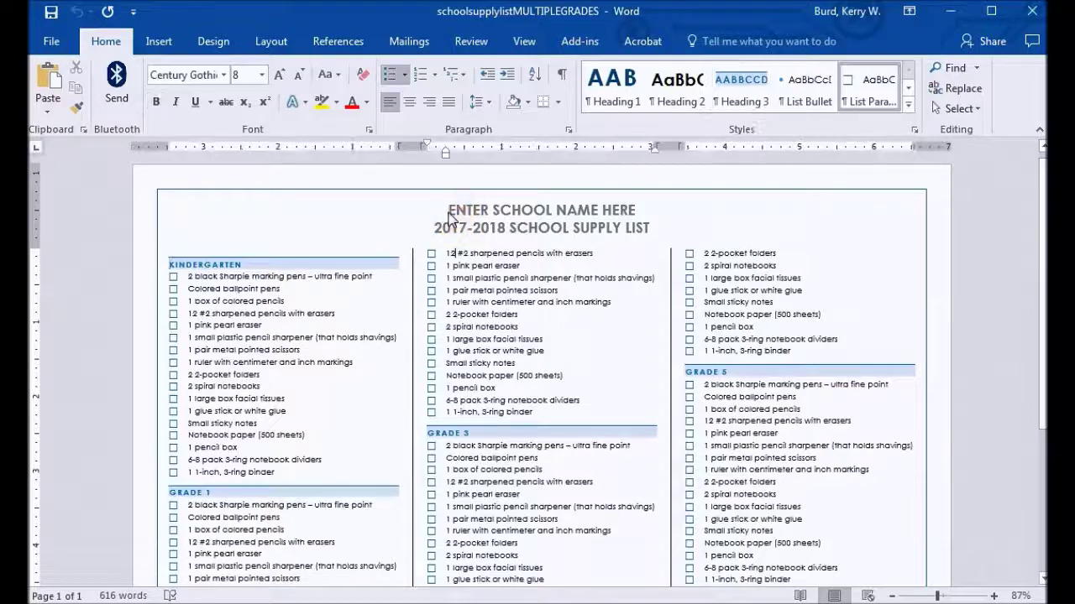
double_click(451, 212)
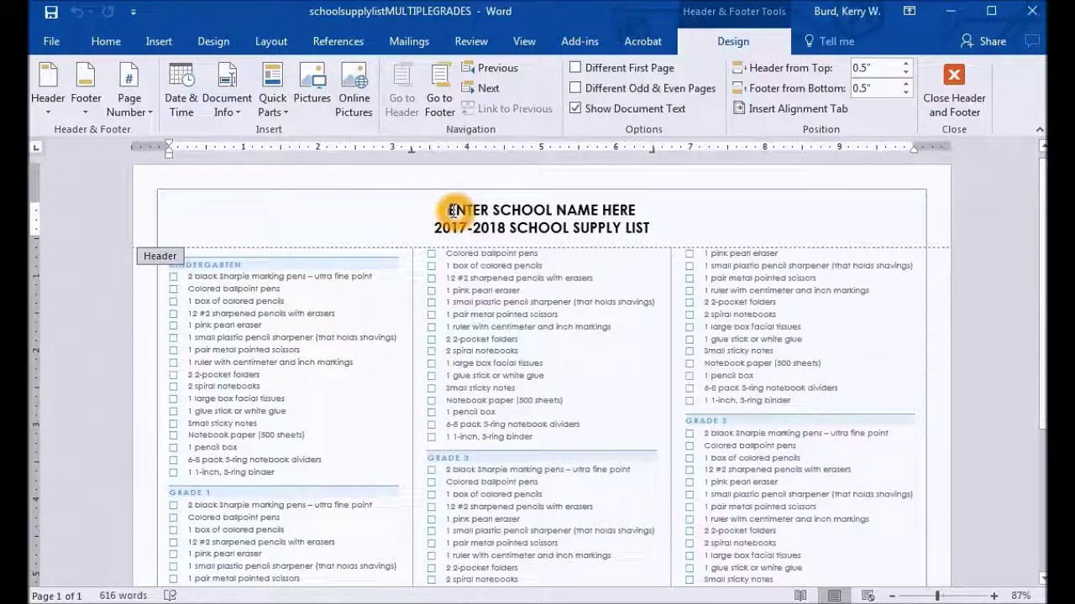
drag(449, 211, 628, 216)
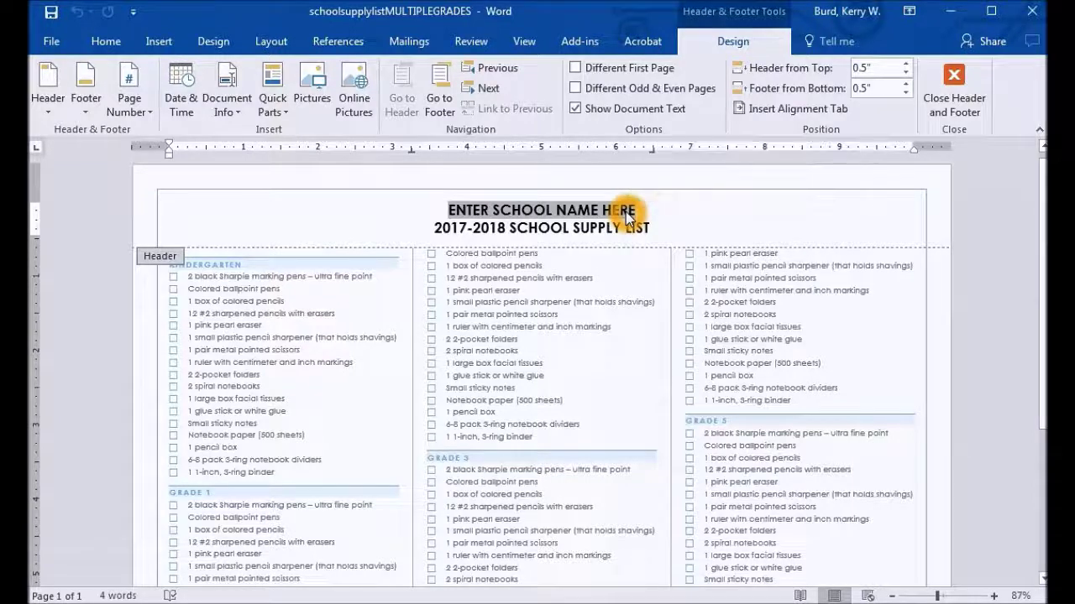
text(BRUNS AC)
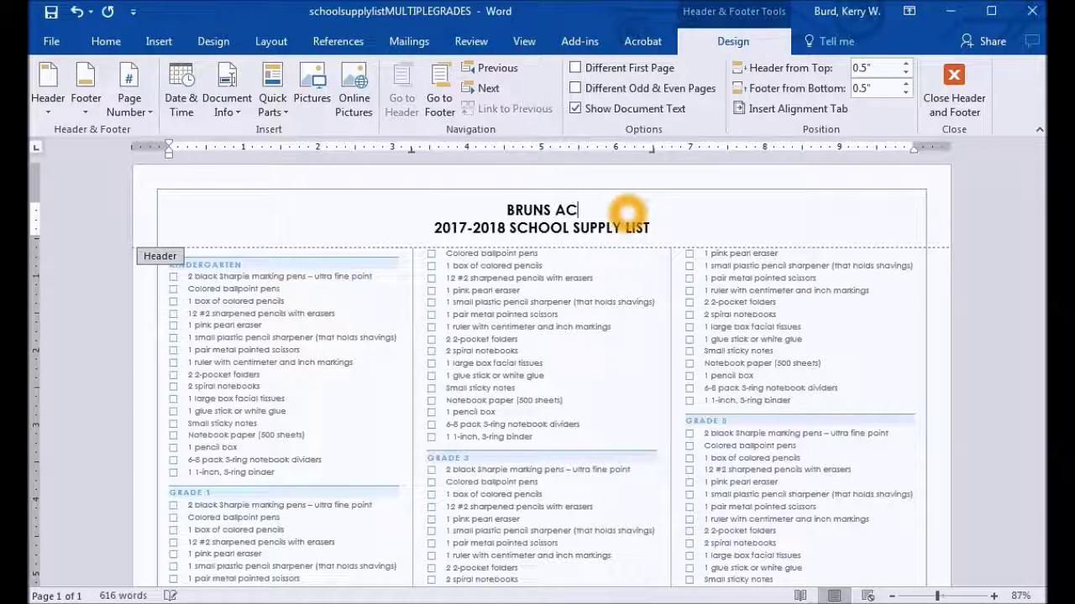
text(ADEMY)
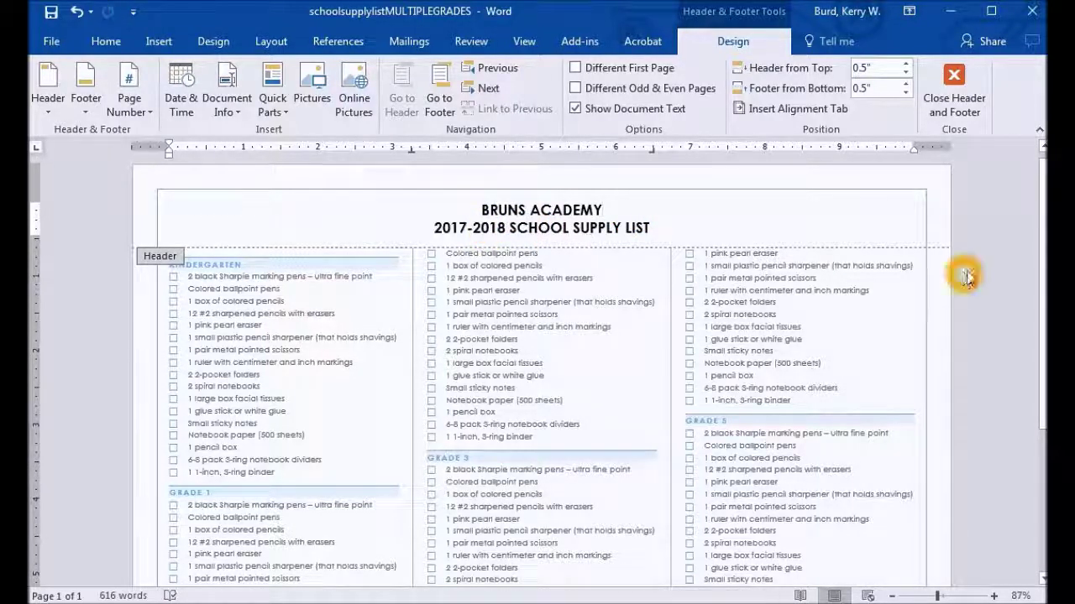
double_click(877, 334)
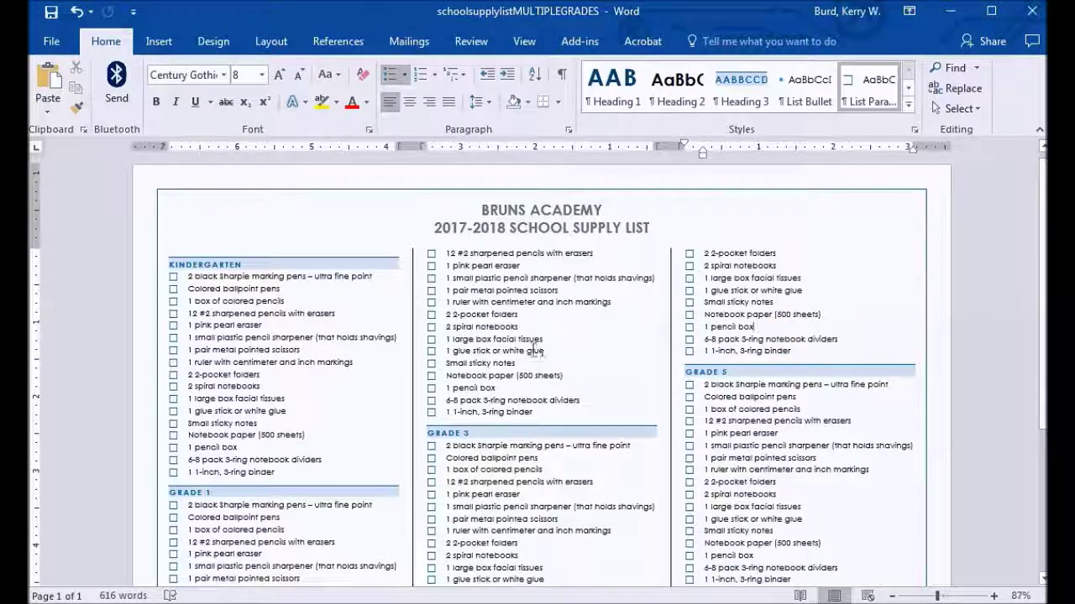
Step: Add "1 backpack" as a new item below the metal pointed scissors in the Kindergarten list
scroll(533, 348, down, 1)
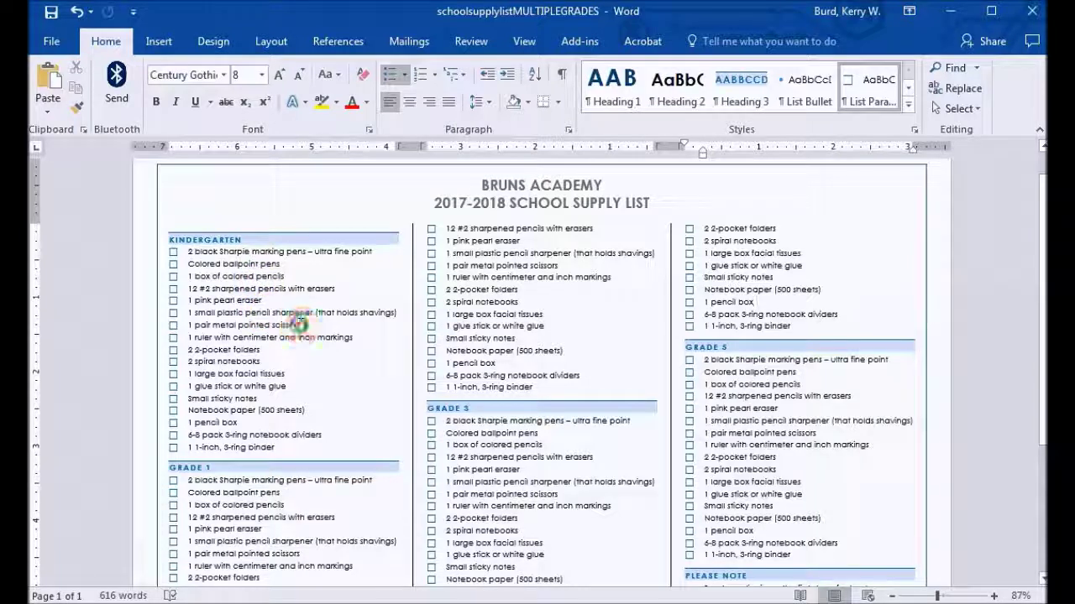
click(296, 322)
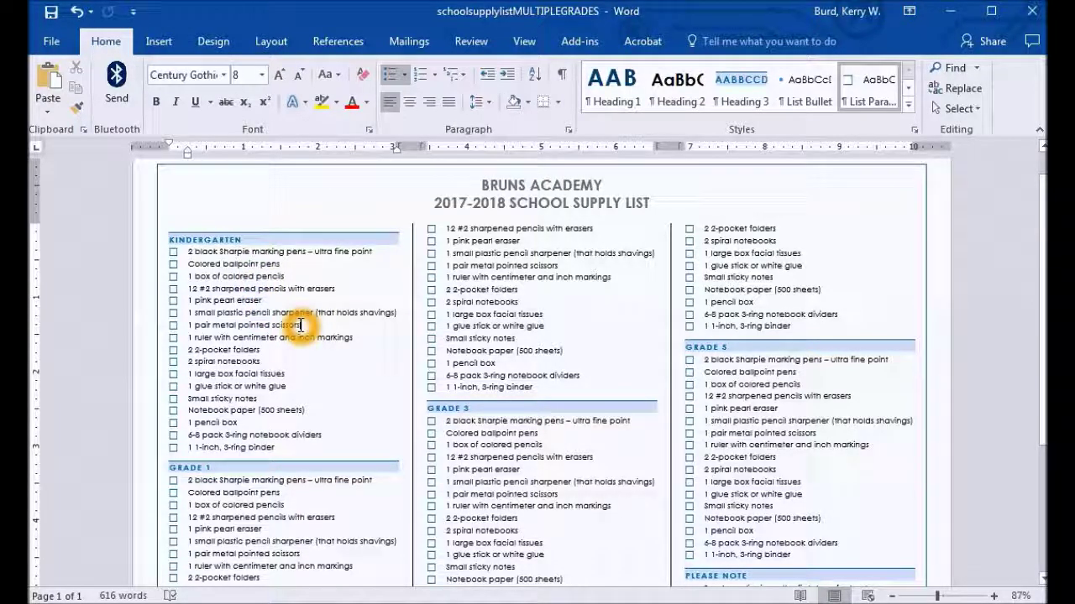
key(Return)
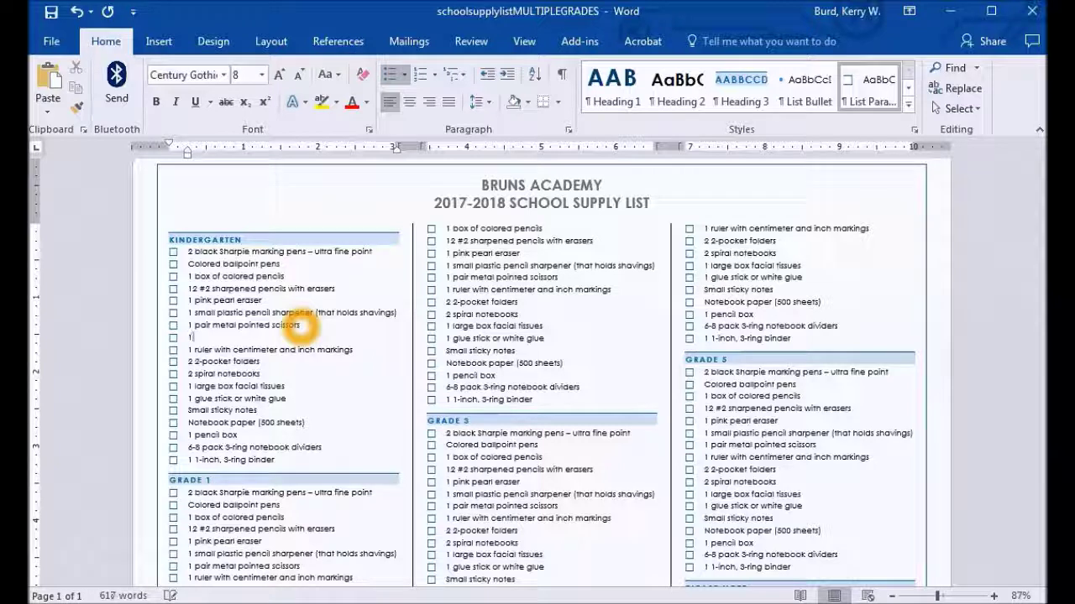
text(backpack)
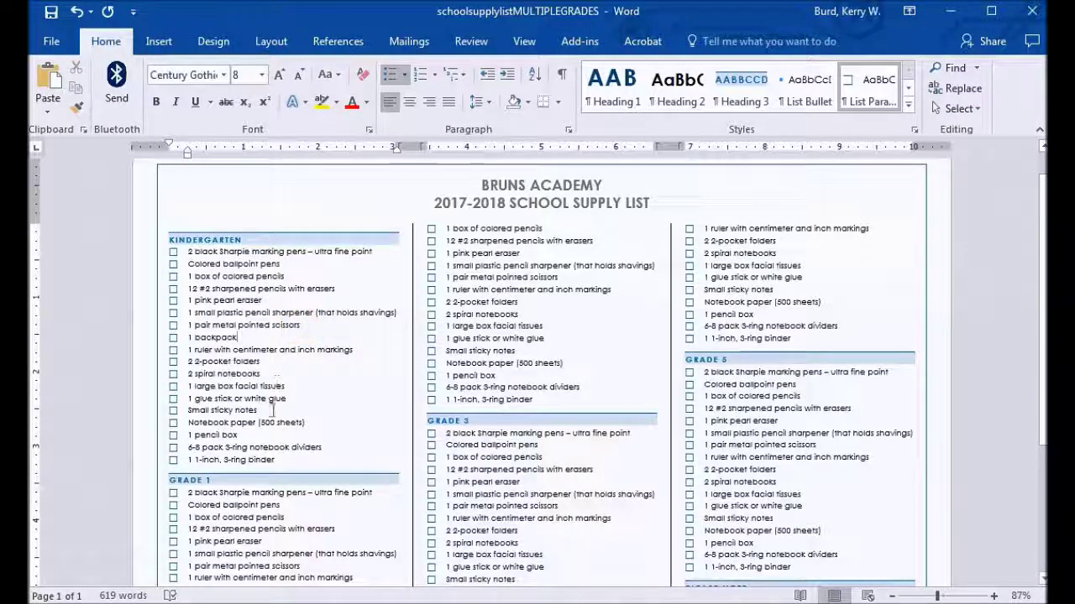
Step: Delete the last five Kindergarten items, from "Small sticky notes" through "1 1-inch, 3-ring binder"
drag(285, 459, 190, 460)
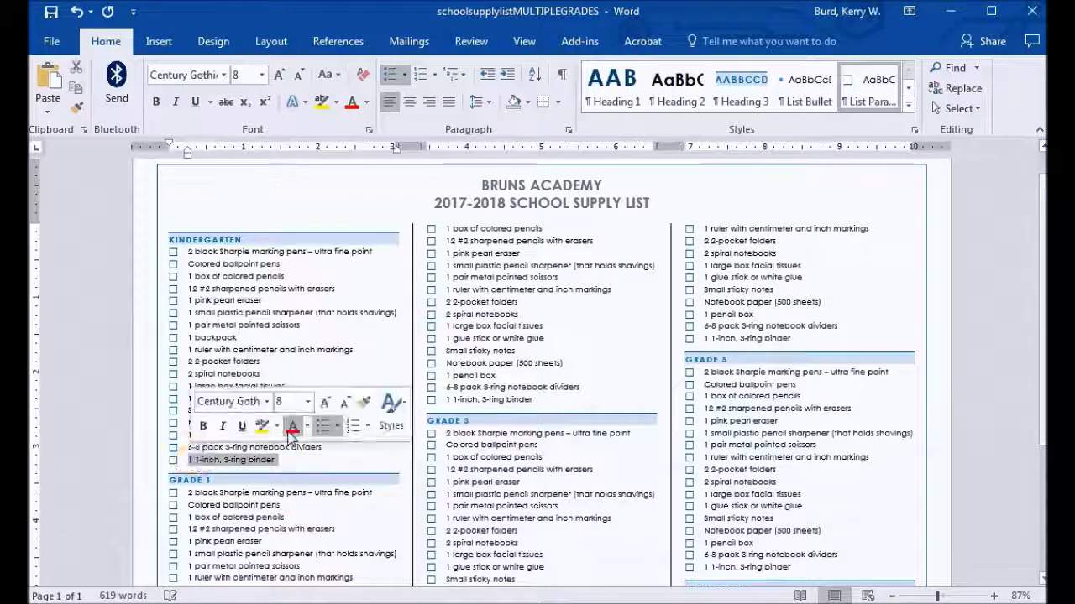
key(BackSpace)
key(BackSpace)
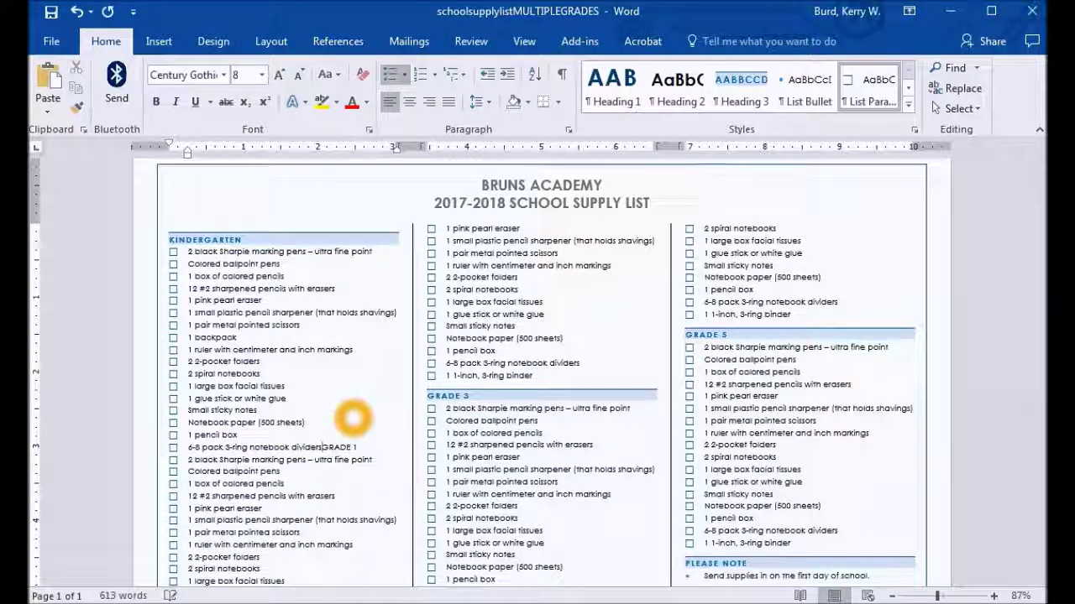
drag(316, 447, 186, 411)
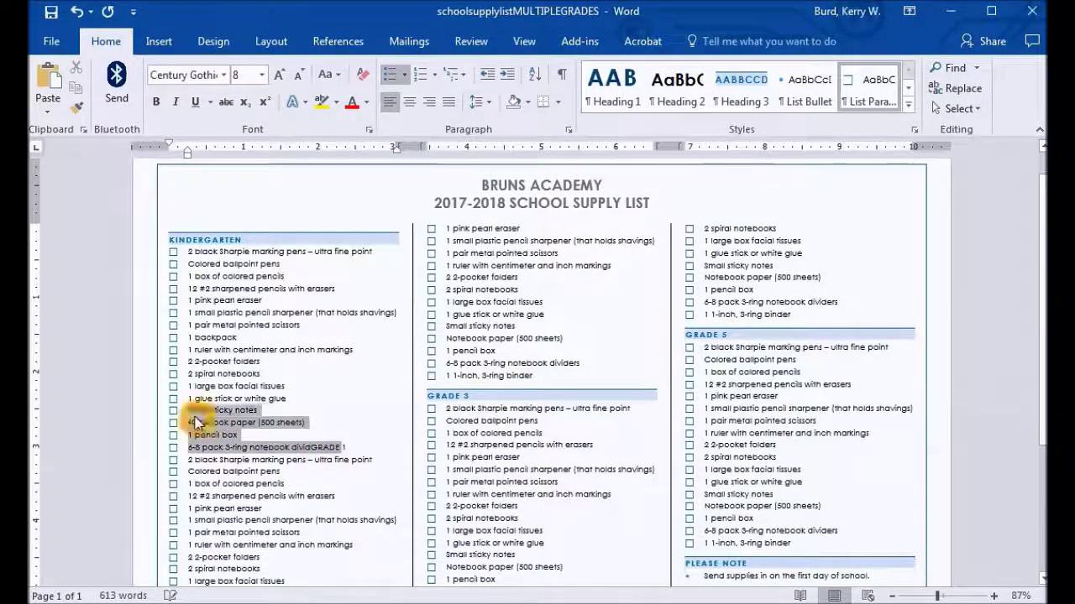
key(BackSpace)
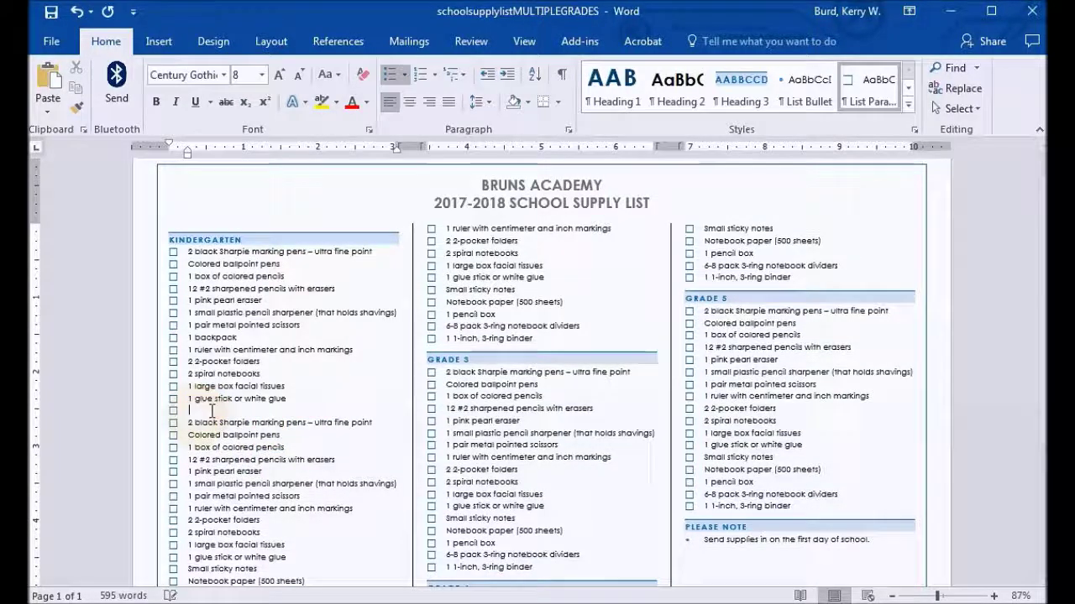
Step: Apply the Heading 3 style to the empty line below the Kindergarten list and enter "GRADE 1" there
triple_click(457, 363)
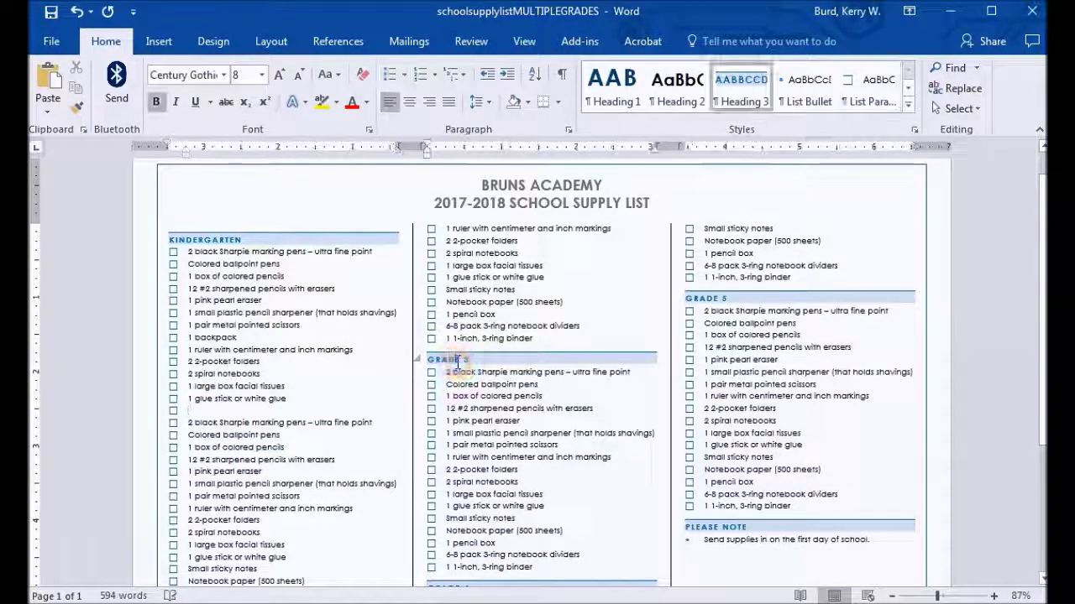
click(739, 98)
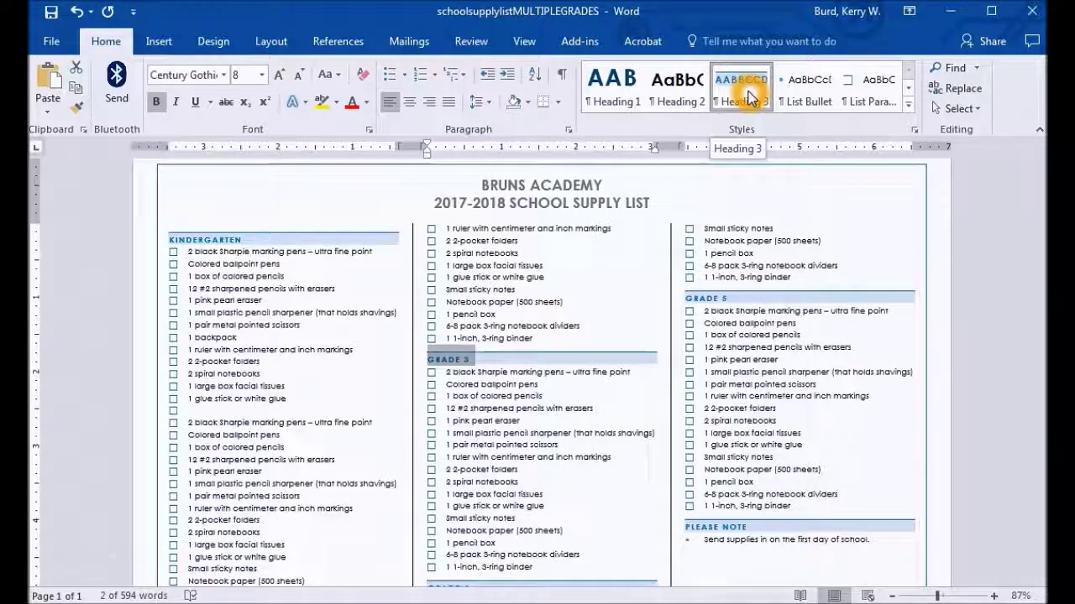
click(204, 411)
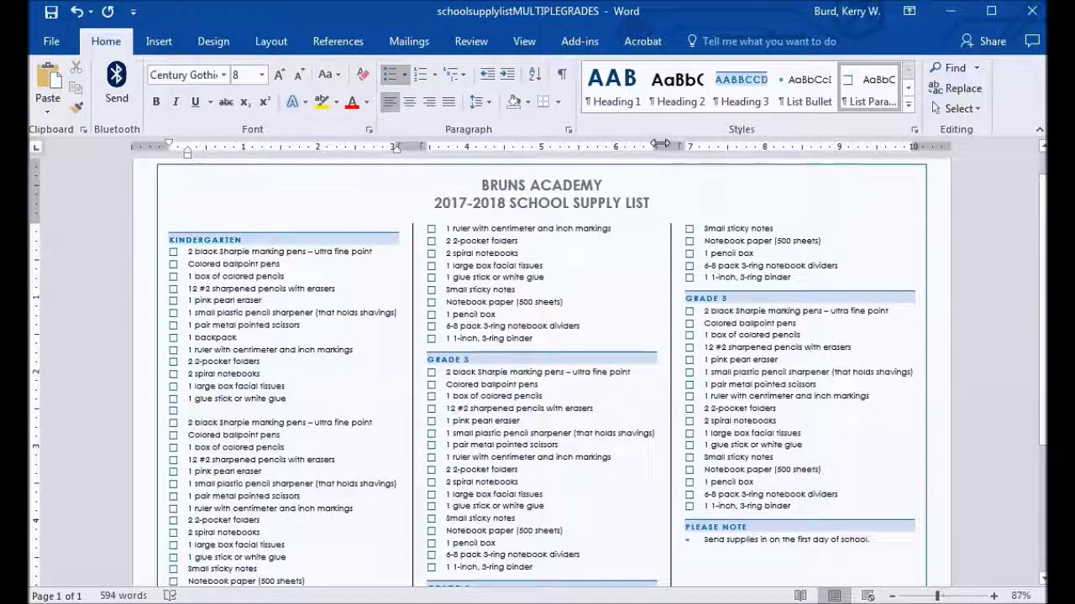
click(739, 88)
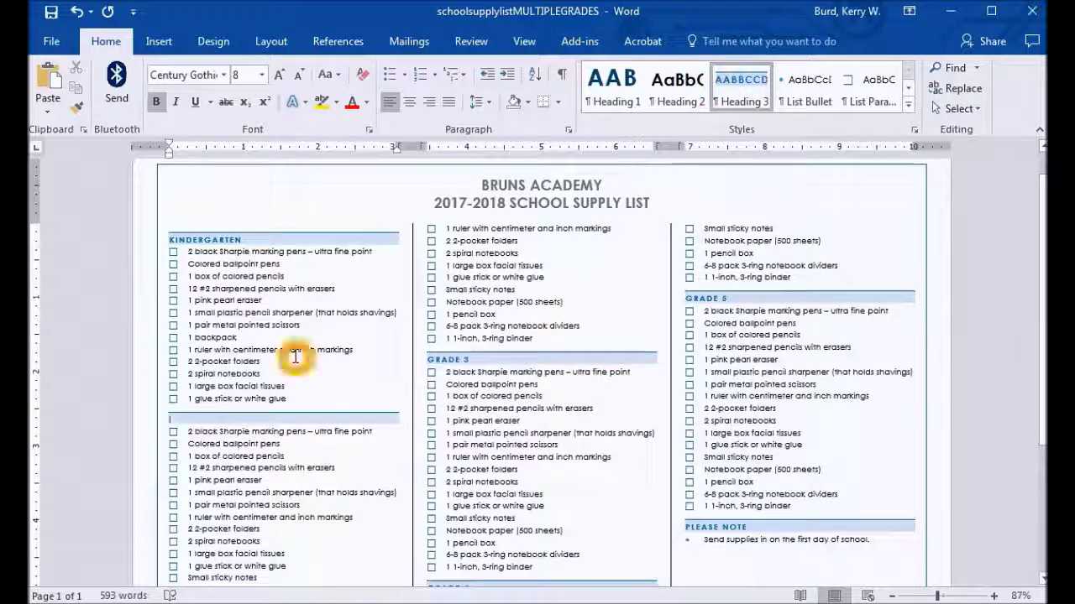
text(GRAD)
text(E 1)
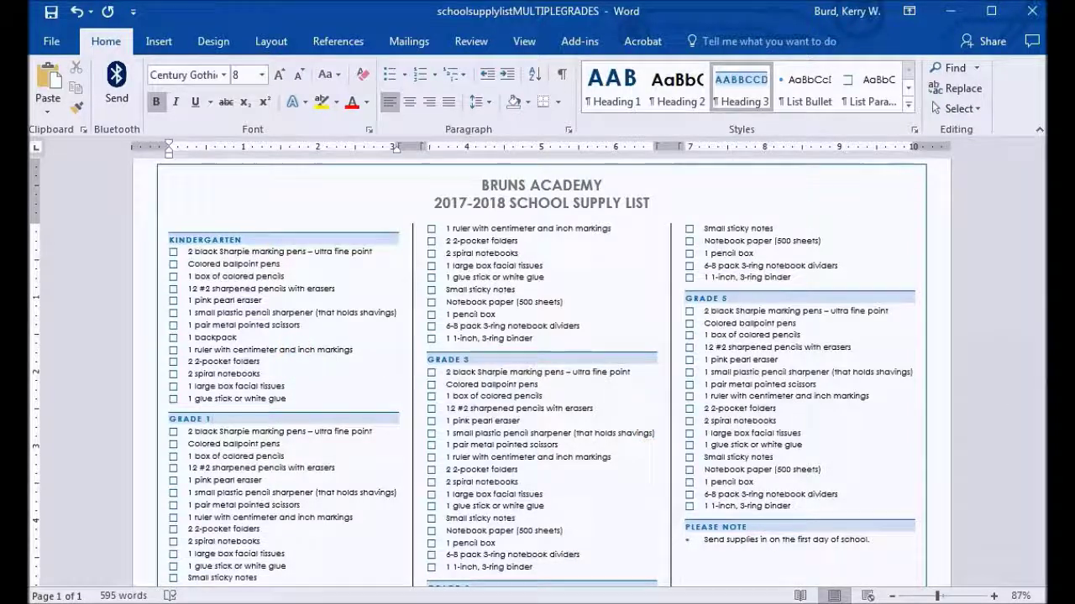
Step: Add an empty, unbulleted line below the existing note in the PLEASE NOTE section
scroll(1041, 384, down, 3)
click(760, 448)
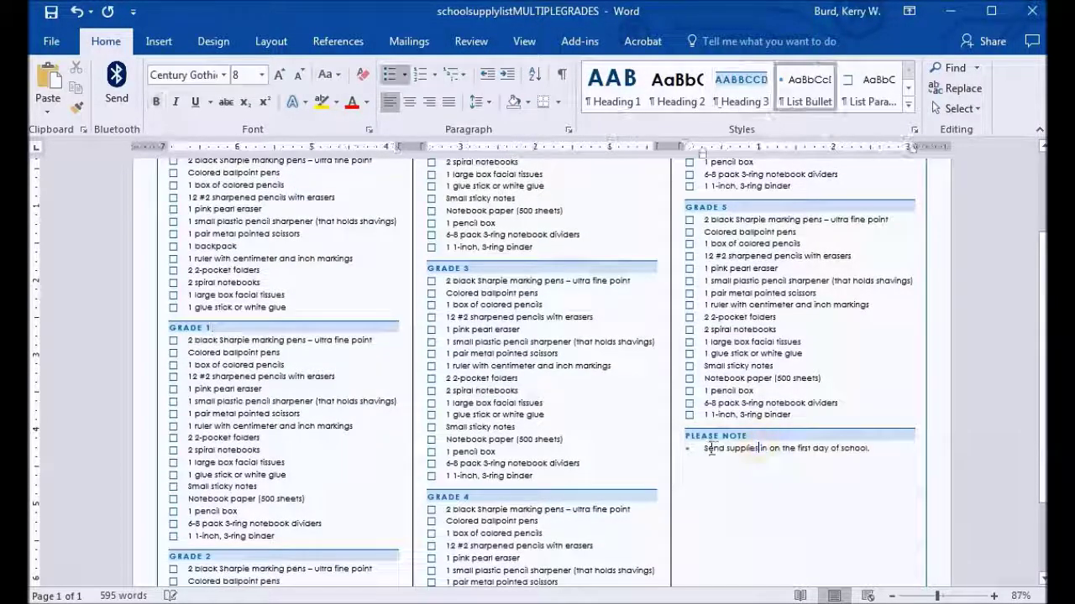
drag(704, 449, 877, 453)
click(876, 451)
key(Return)
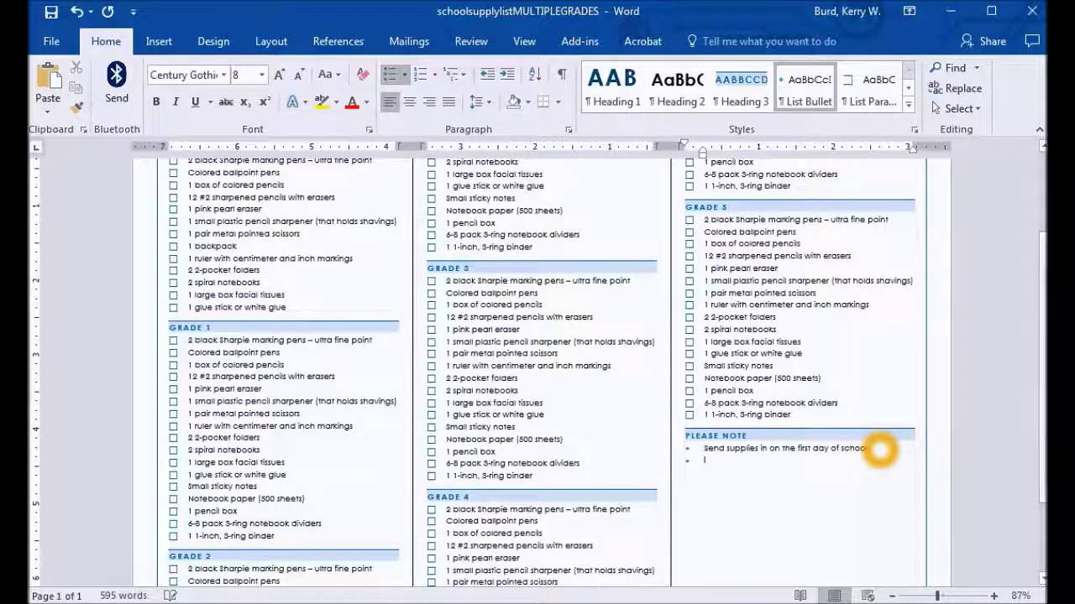
key(Return)
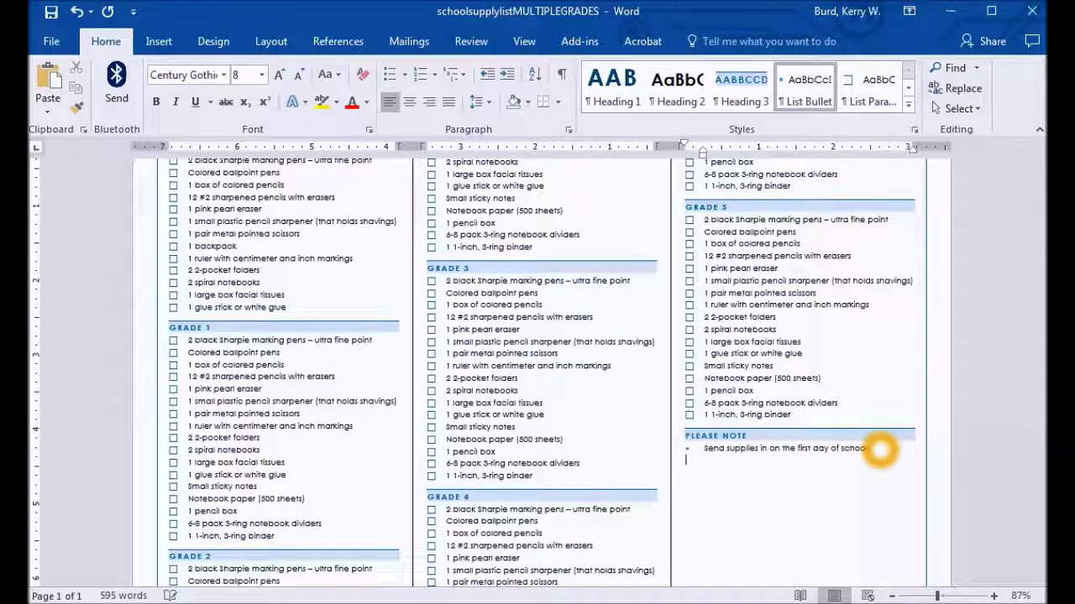
Step: Save the document to the School Supply Lists folder as a PDF named 201718brunsacademyschoolsupplylist
drag(1038, 355, 1036, 277)
click(607, 221)
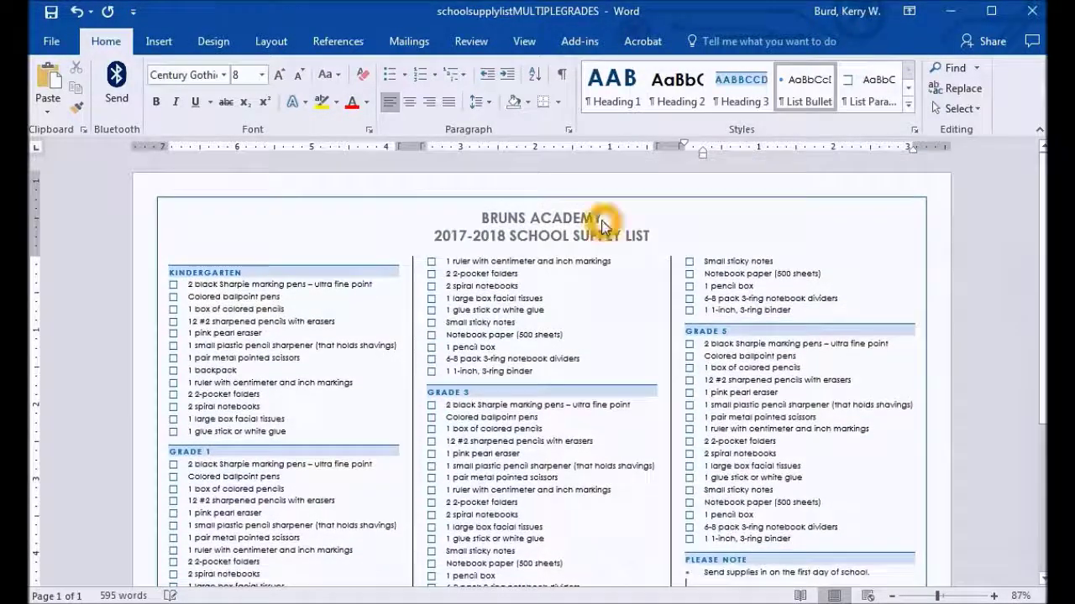
click(53, 43)
click(72, 217)
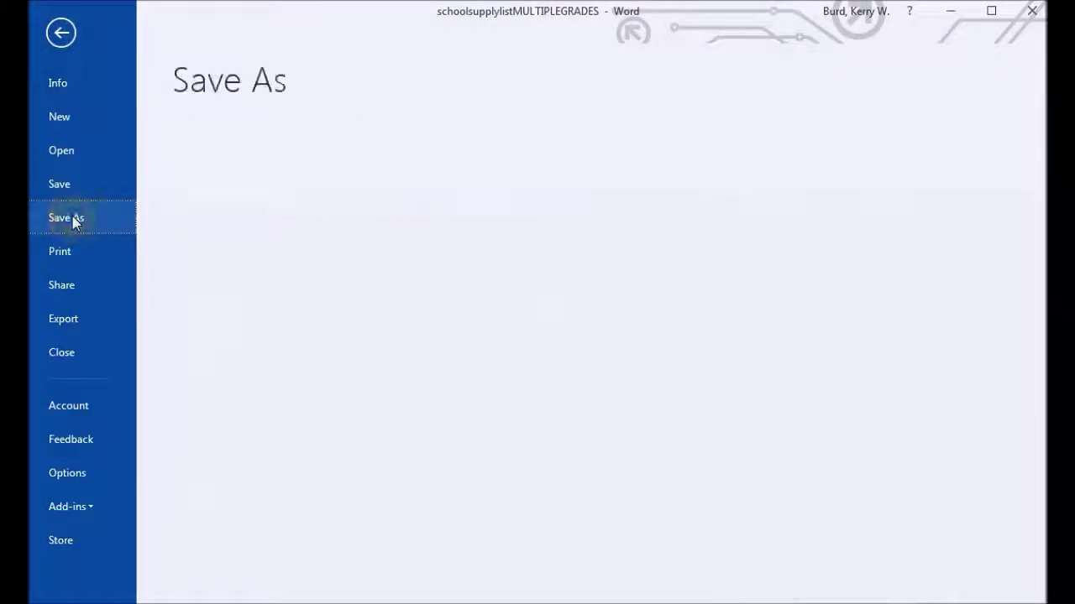
click(629, 156)
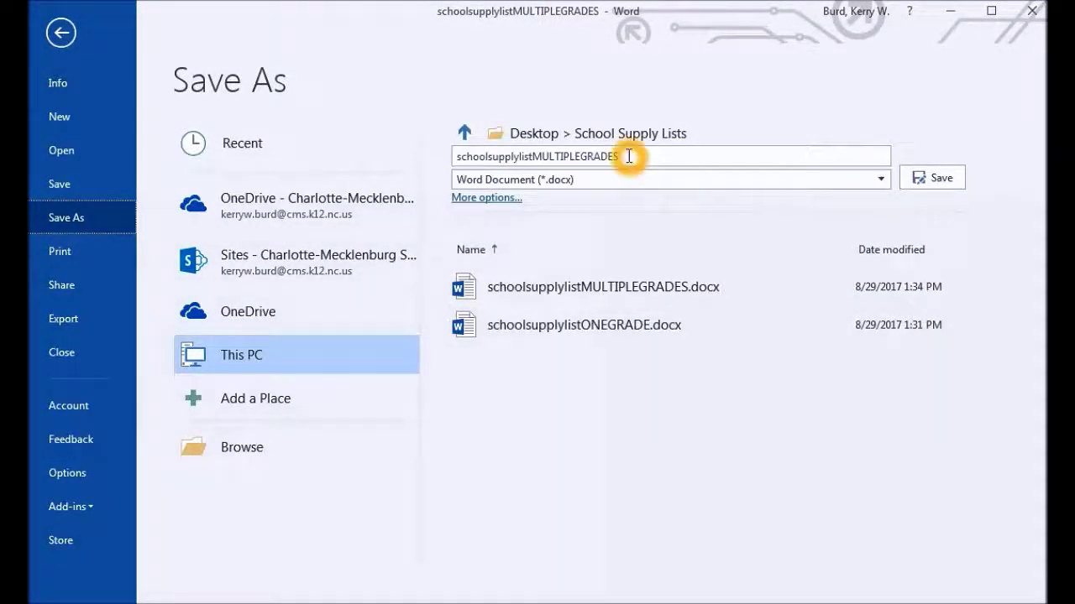
double_click(629, 156)
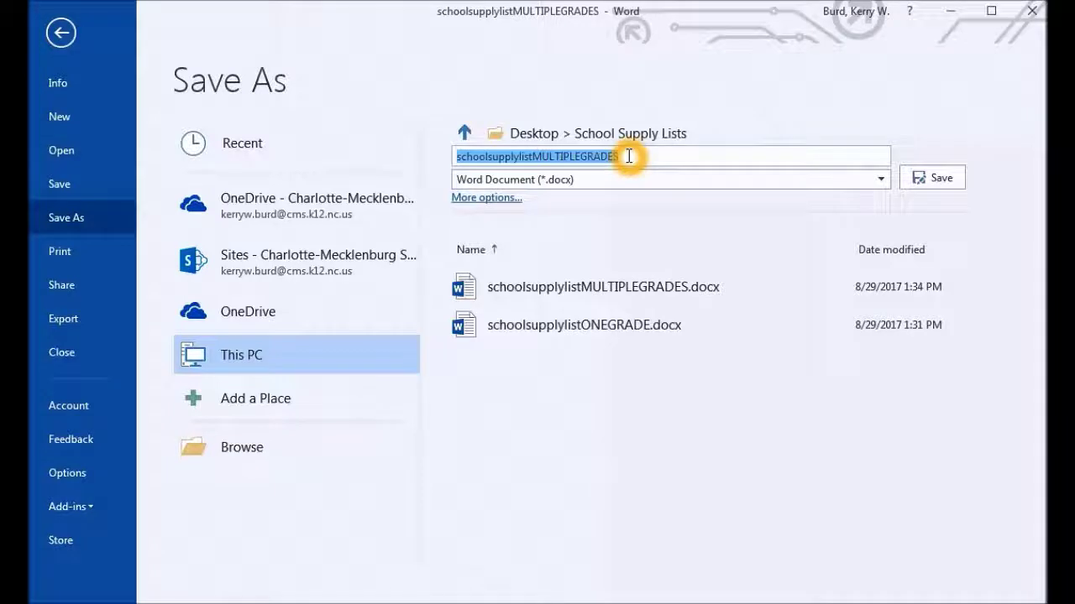
text(201718brunsa)
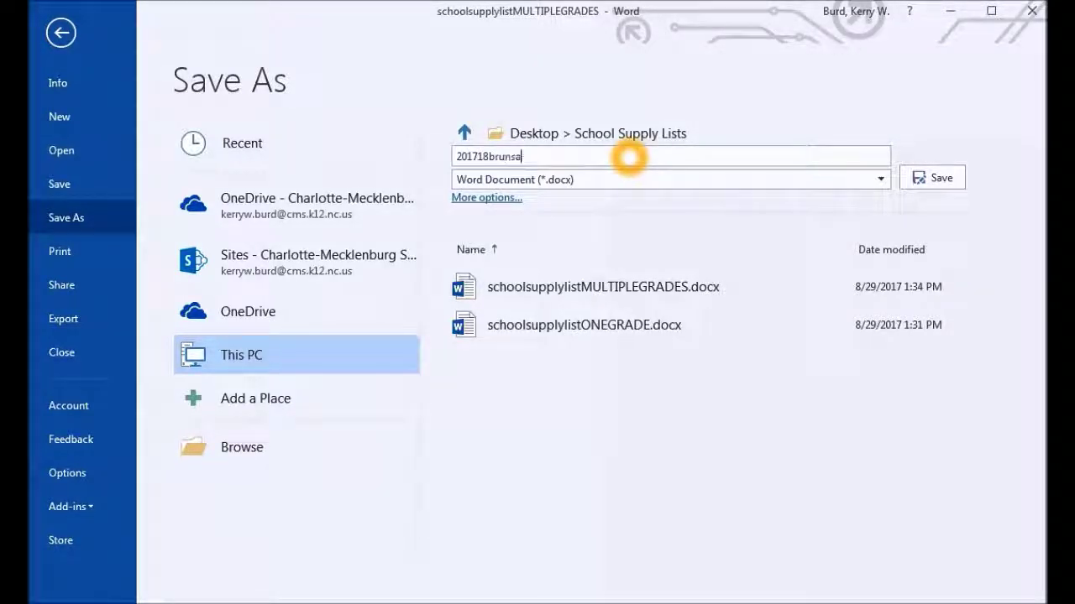
text(cademyschoolsupplylist)
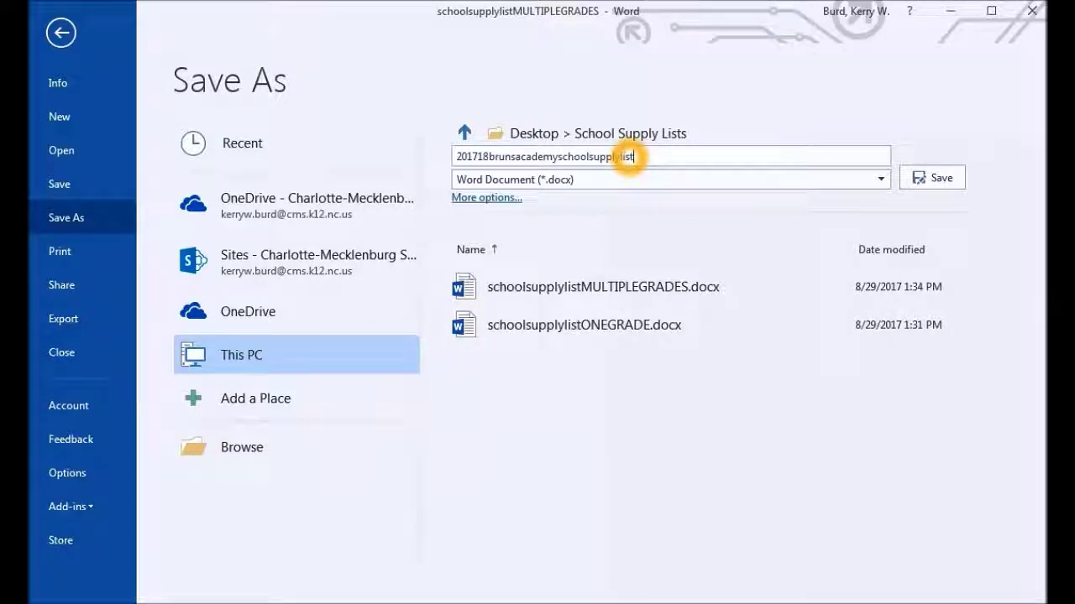
click(654, 177)
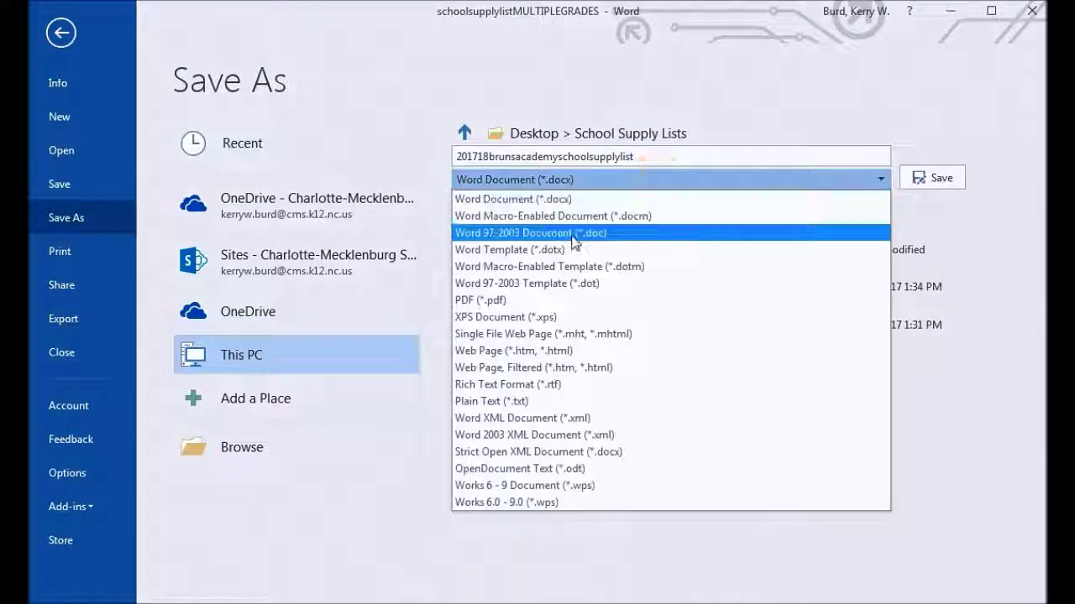
click(514, 302)
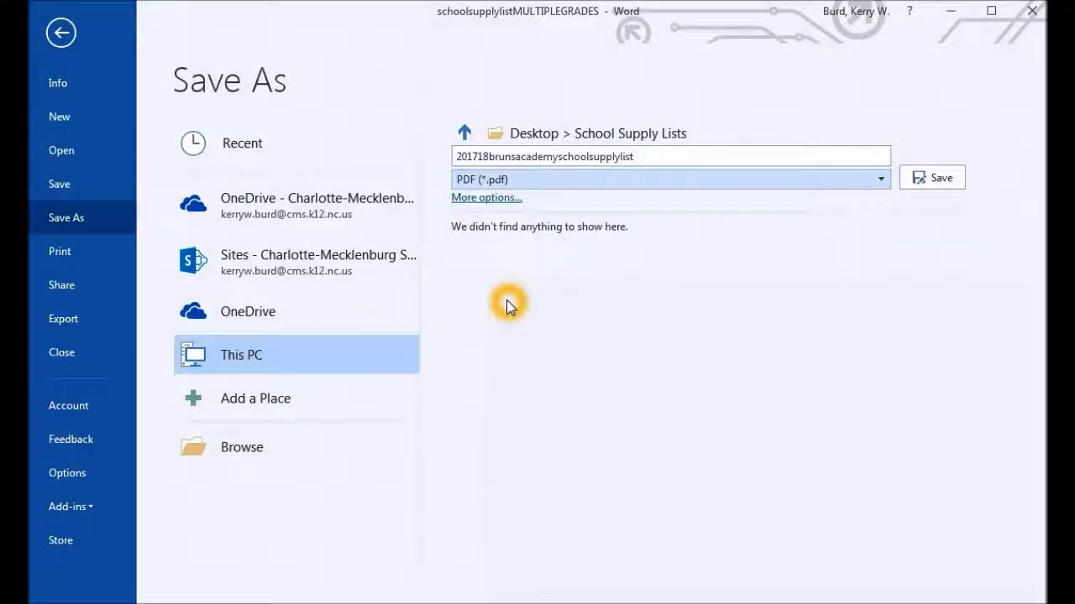
click(940, 180)
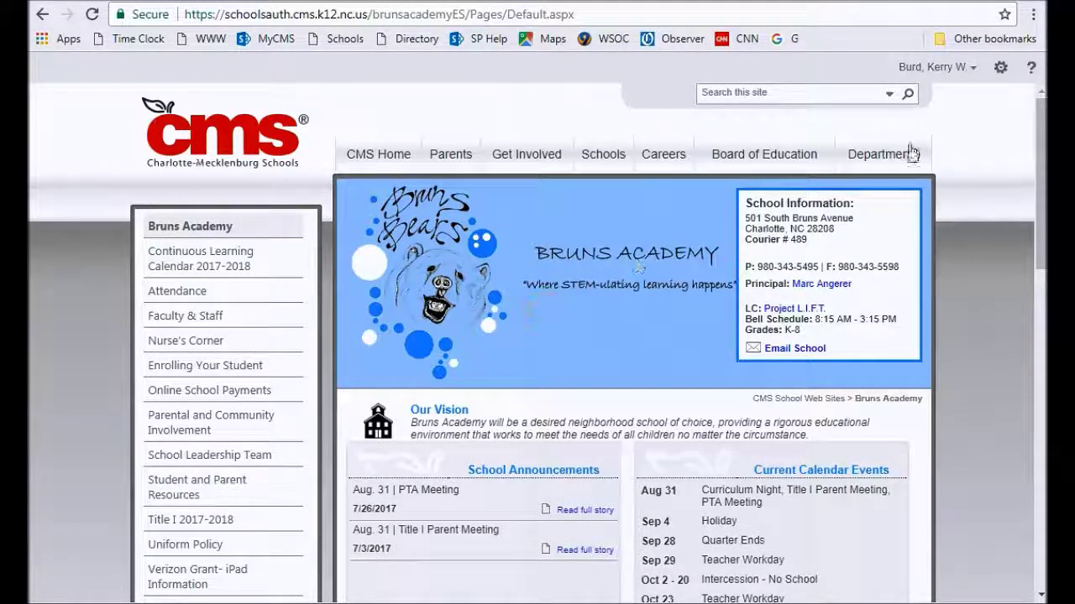
Step: On the Bruns Academy site in the browser, open the Documents library and upload the schoolsupplylistMULTIPLEGRADES PDF
click(1002, 71)
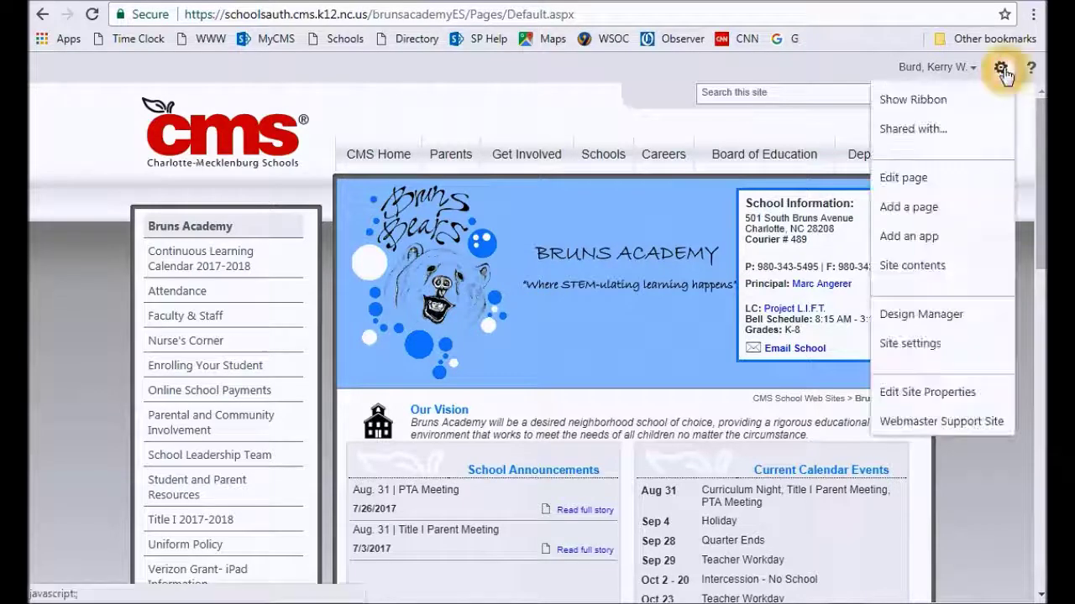
click(922, 266)
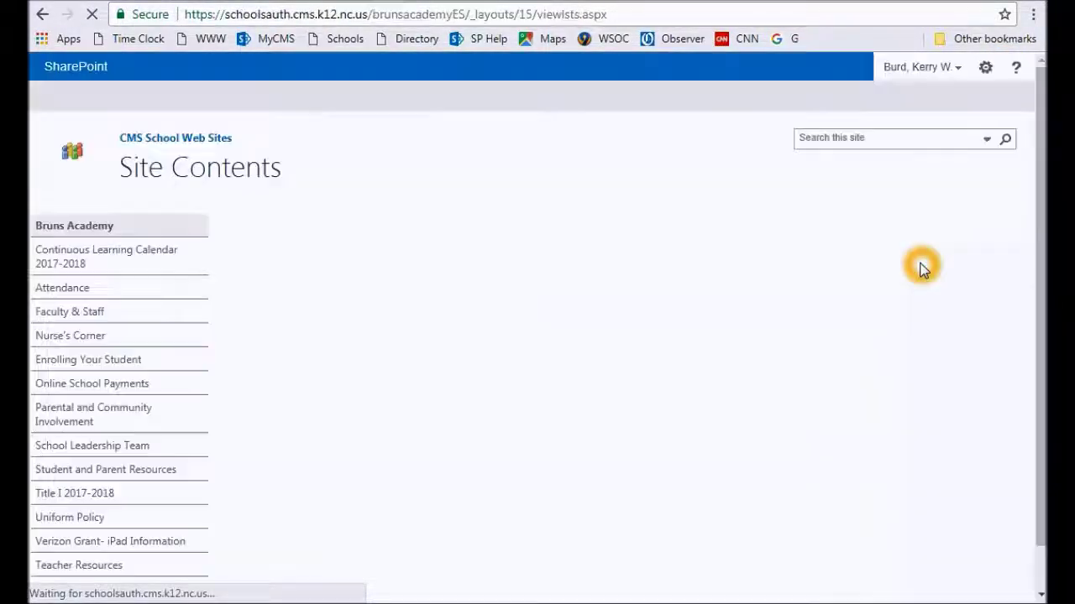
click(274, 393)
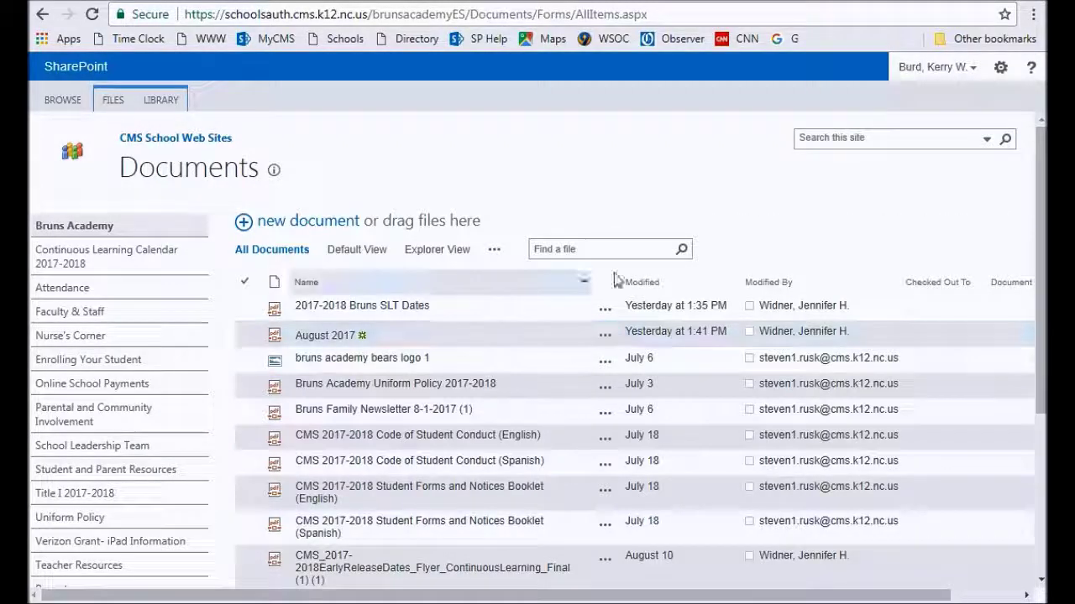
drag(932, 181, 341, 227)
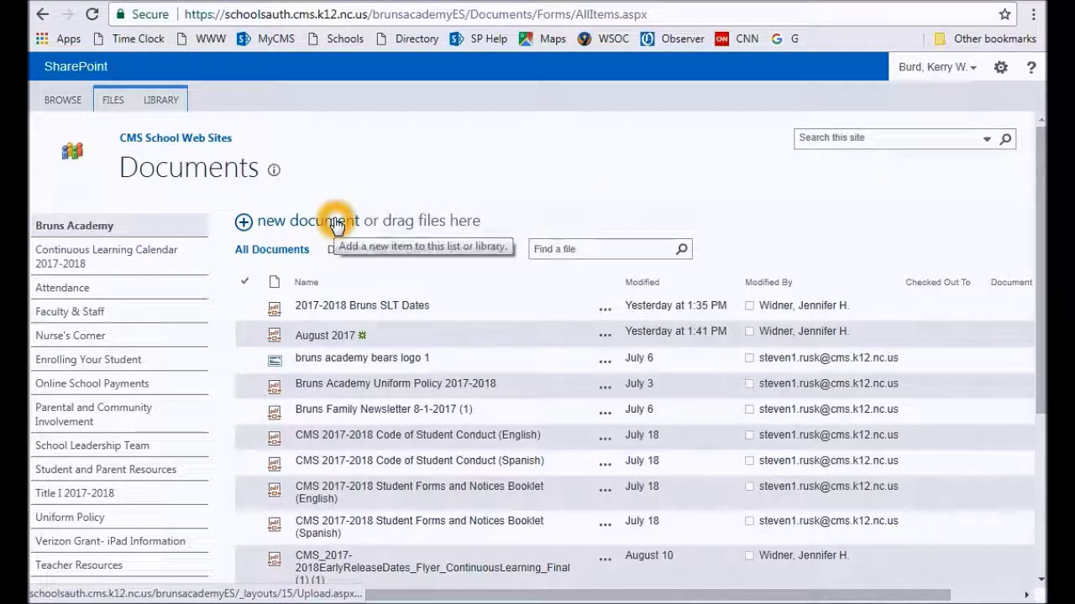
drag(1041, 147, 353, 231)
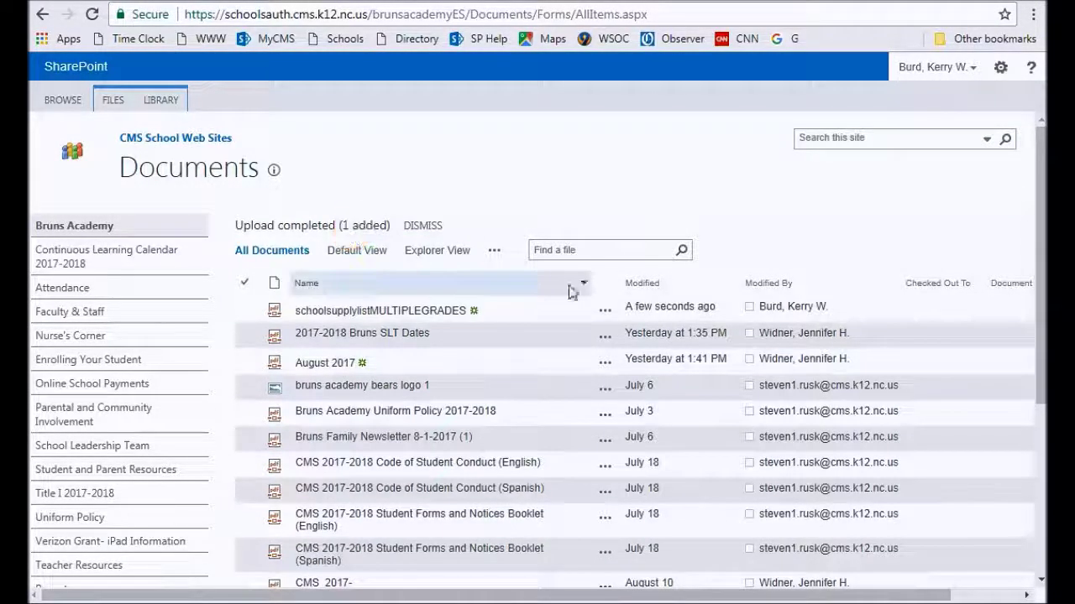
Step: Rename the uploaded schoolsupplylistMULTIPLEGRADES file as 201718brunsacademyschoolsupplylist in its properties and save the change
click(605, 317)
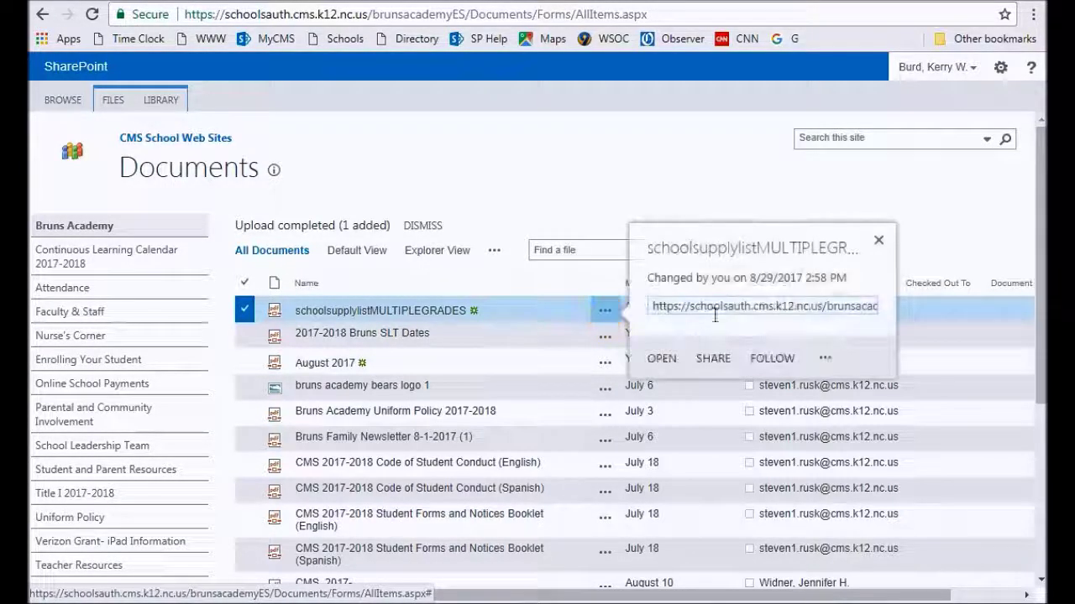
click(825, 389)
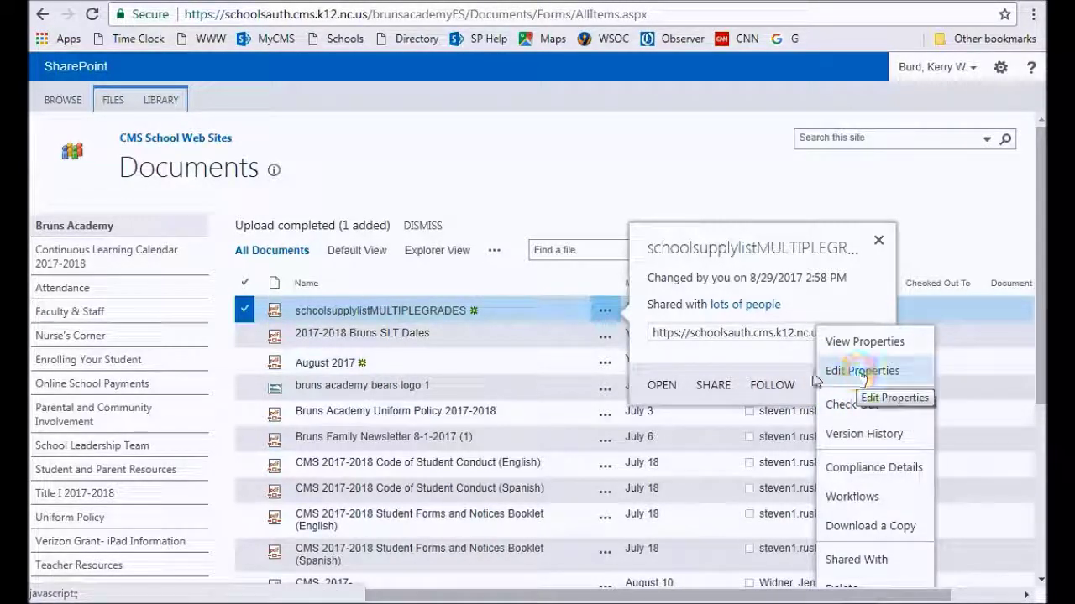
click(764, 360)
click(825, 387)
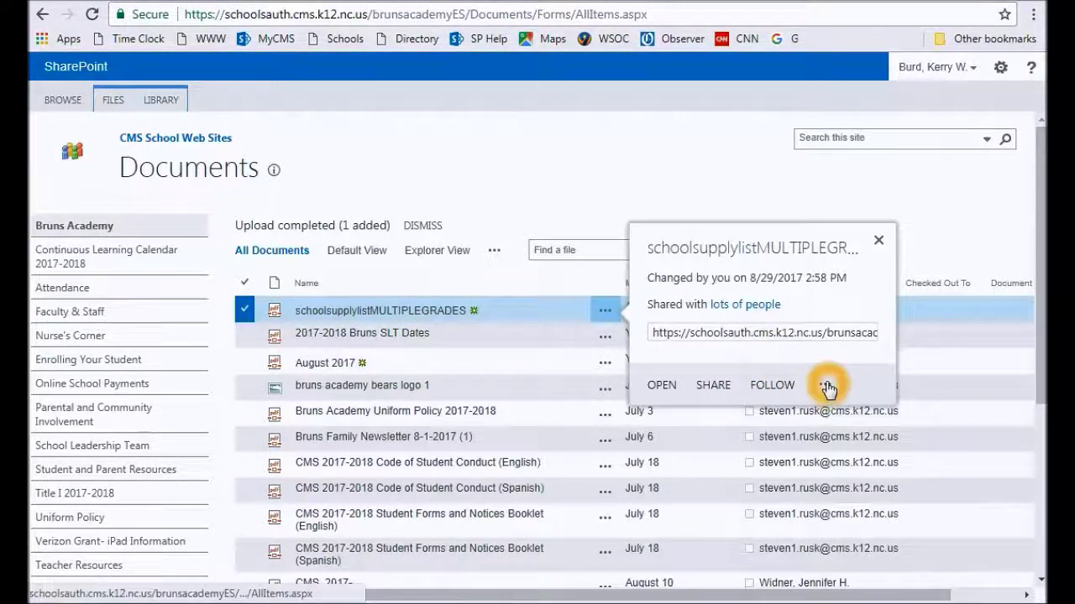
click(844, 372)
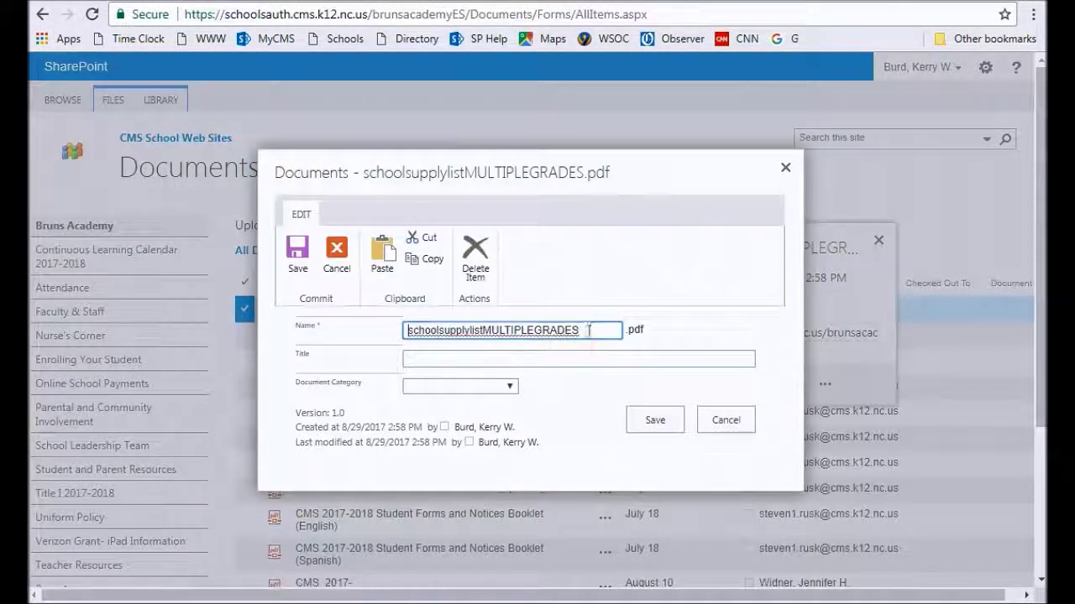
drag(589, 330, 293, 348)
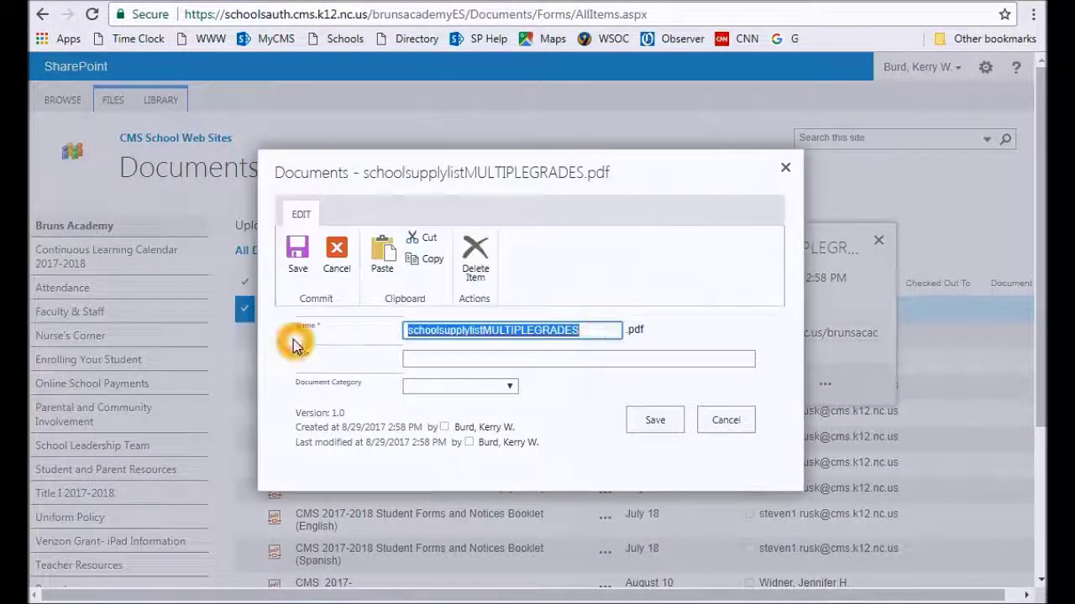
text(201718brunsace)
text(demyschoolsupp)
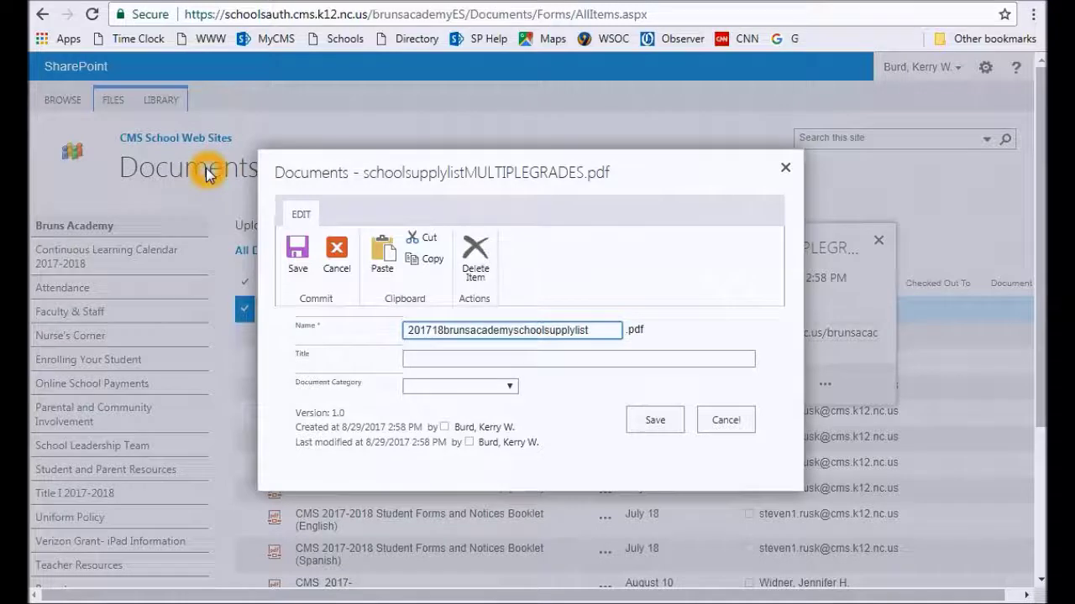
click(644, 422)
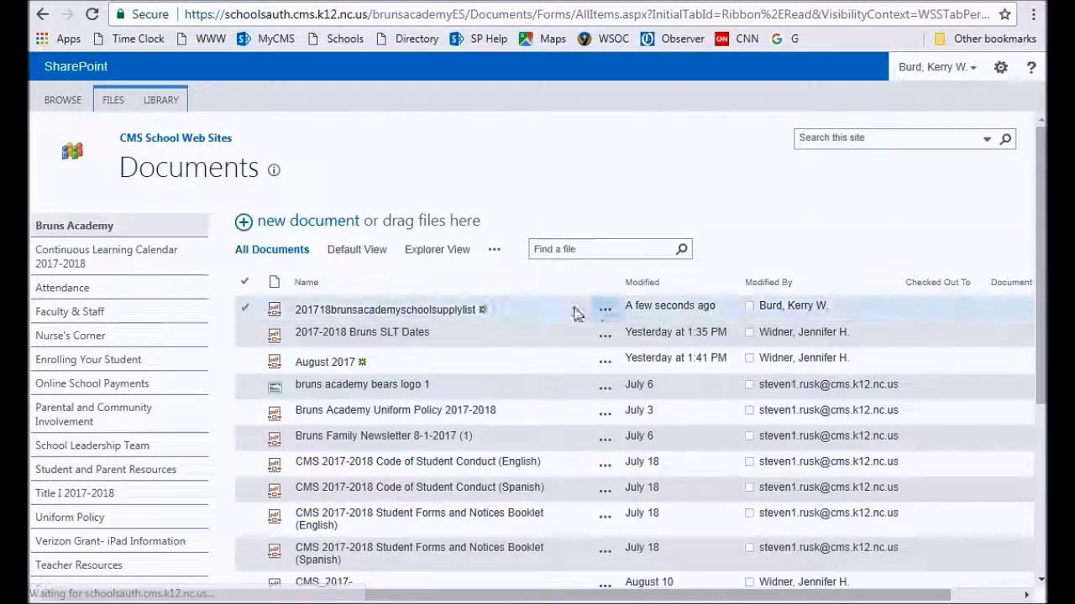
click(604, 309)
click(827, 360)
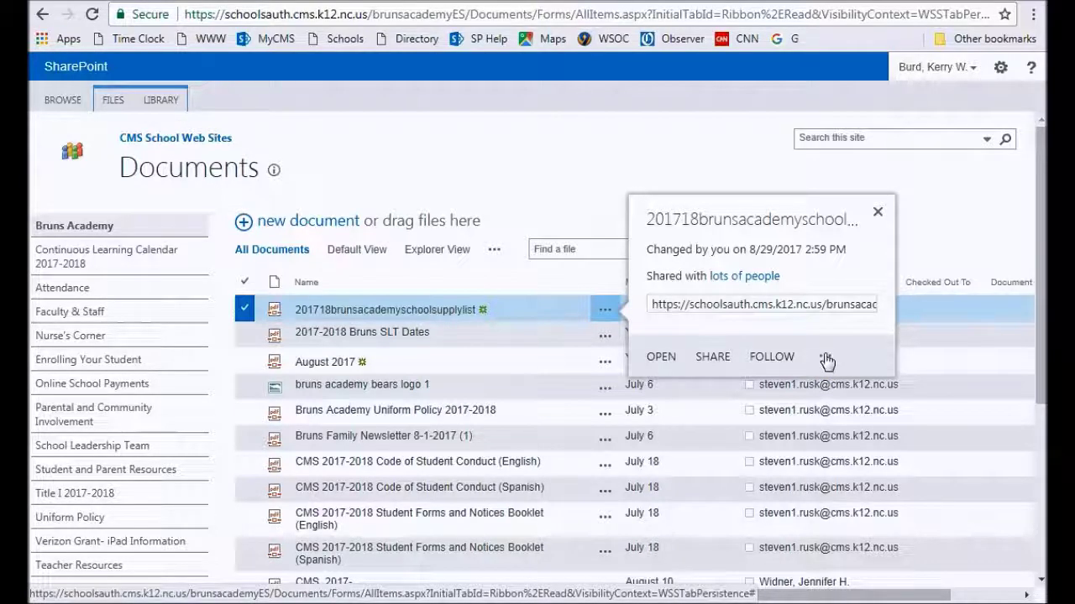
click(827, 357)
click(893, 407)
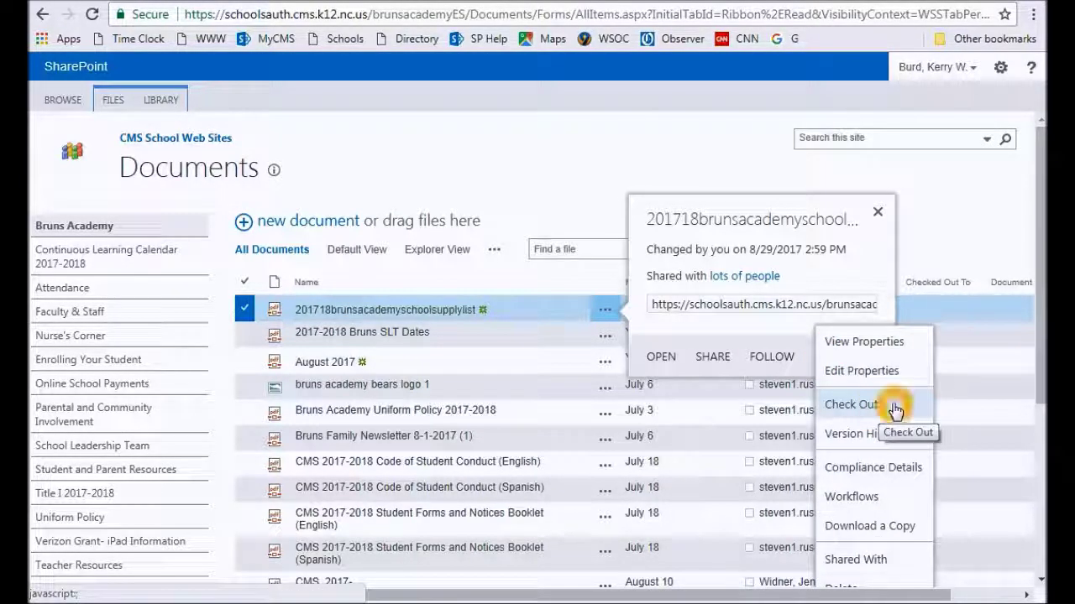
click(850, 470)
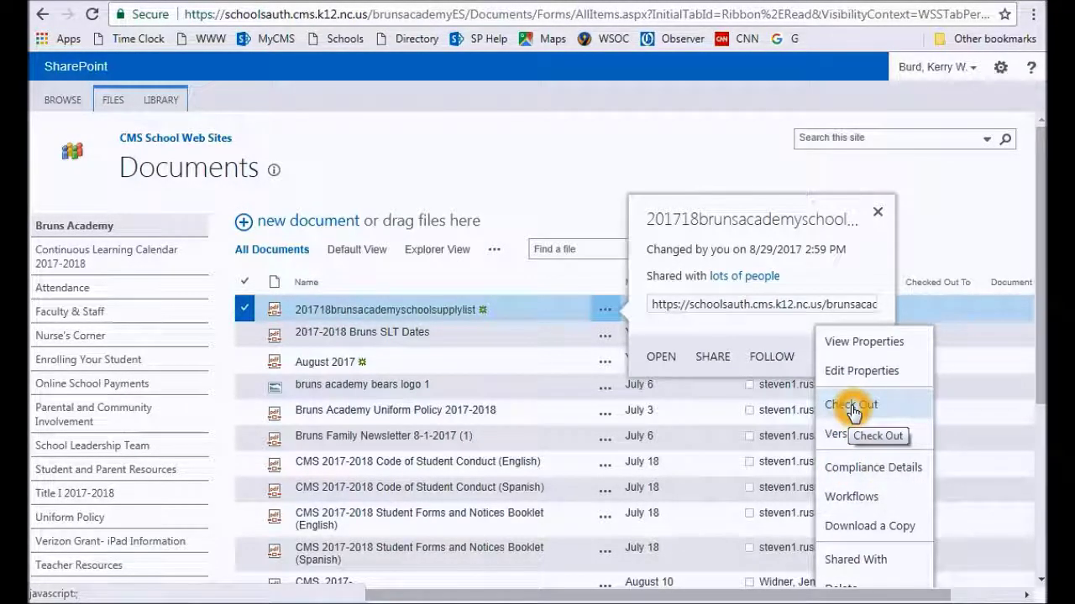
click(521, 183)
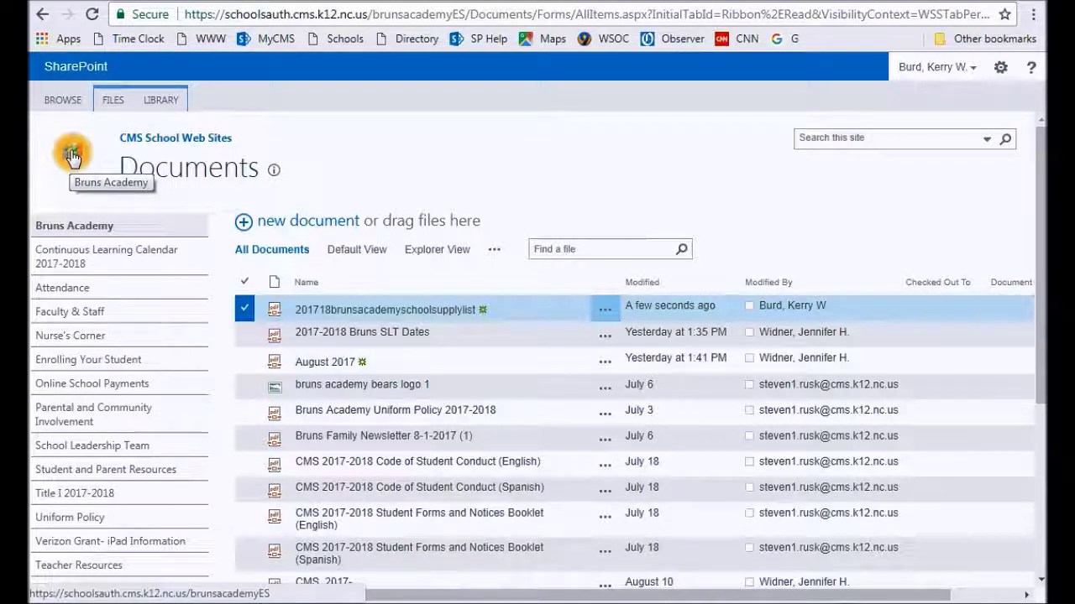
Step: Return from the Documents library to the Bruns Academy home page
click(73, 156)
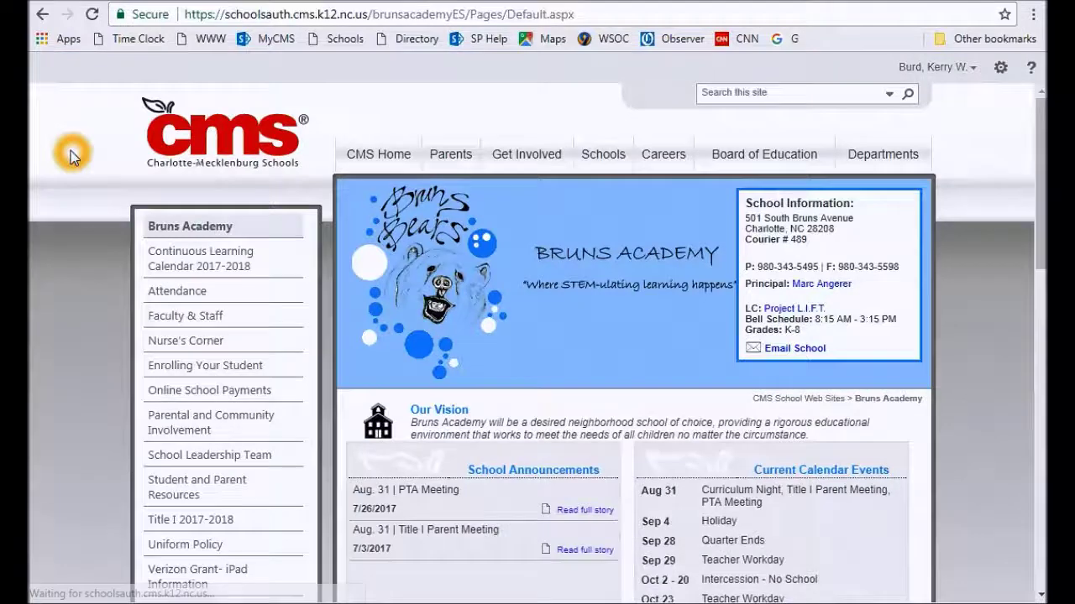
scroll(211, 338, down, 4)
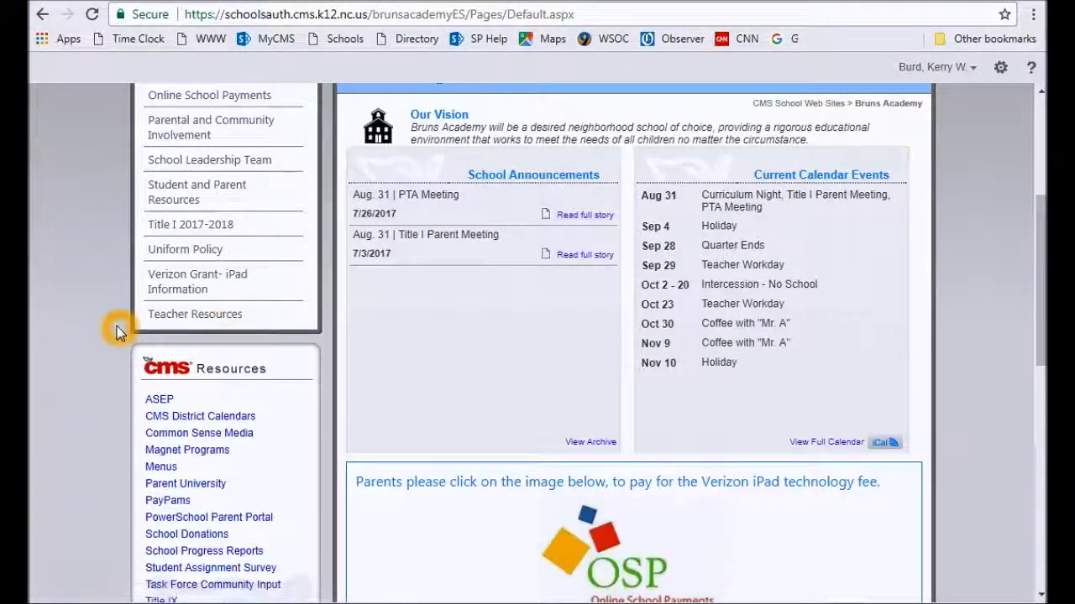
scroll(93, 319, up, 2)
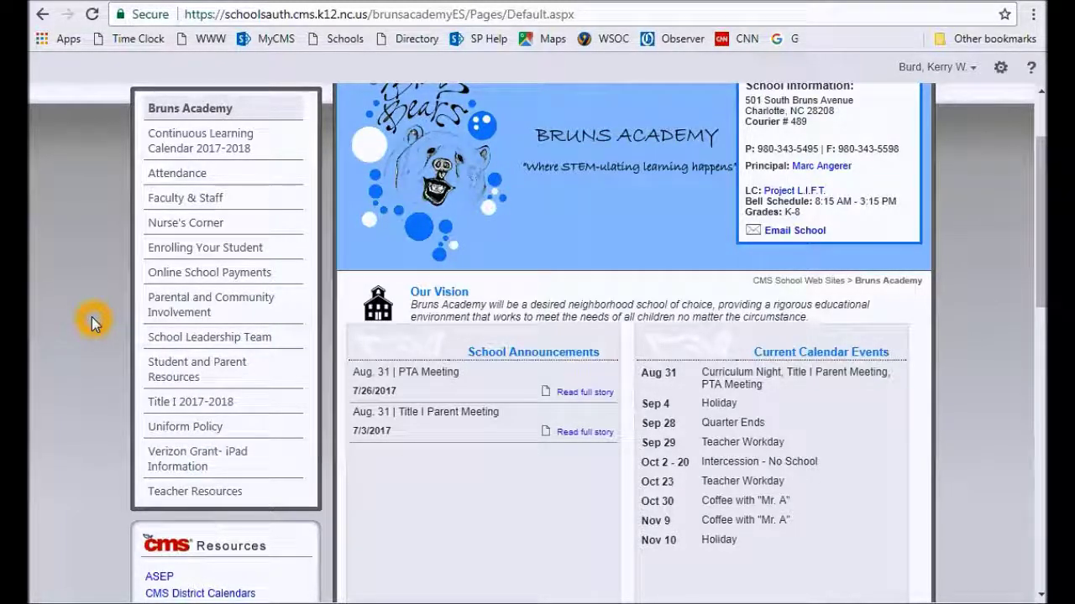
Step: Add a new page named "2017-18 School Supply List" to the Bruns Academy site
click(1000, 67)
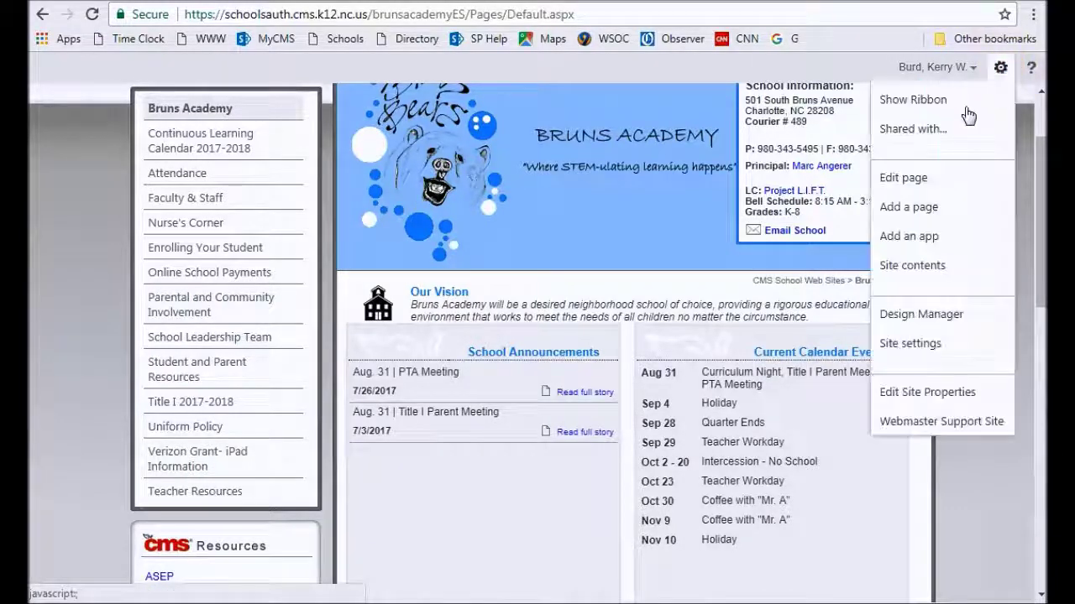
click(924, 212)
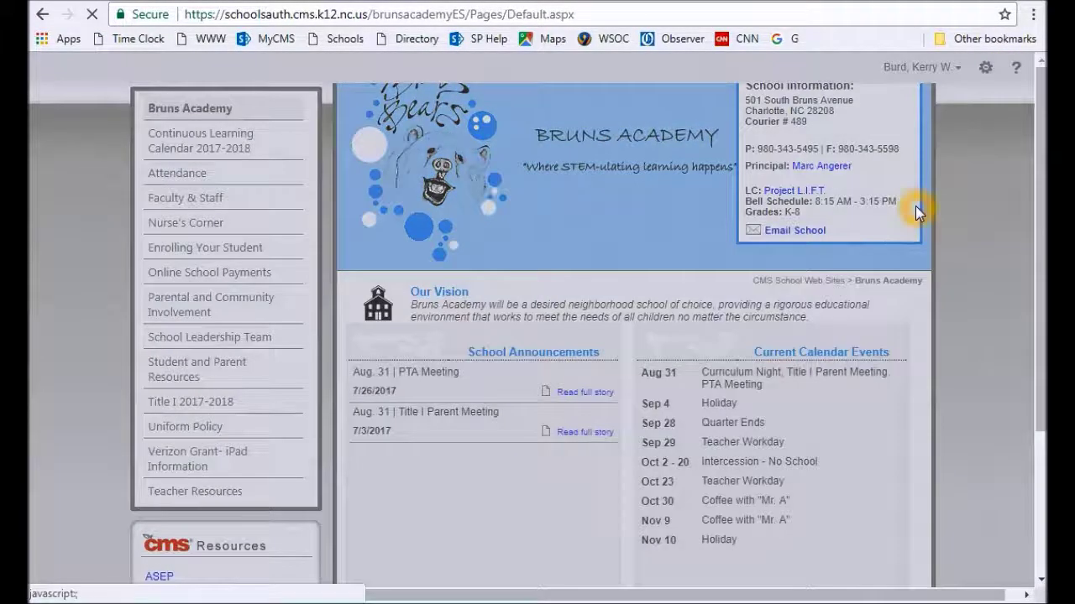
text(2017-18 )
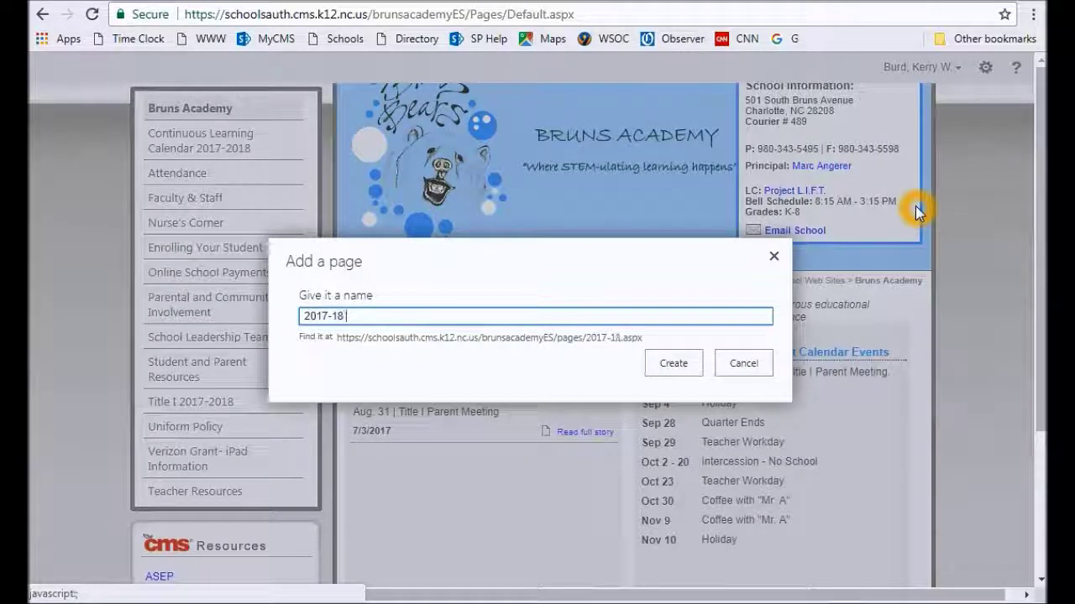
text(School SUpp)
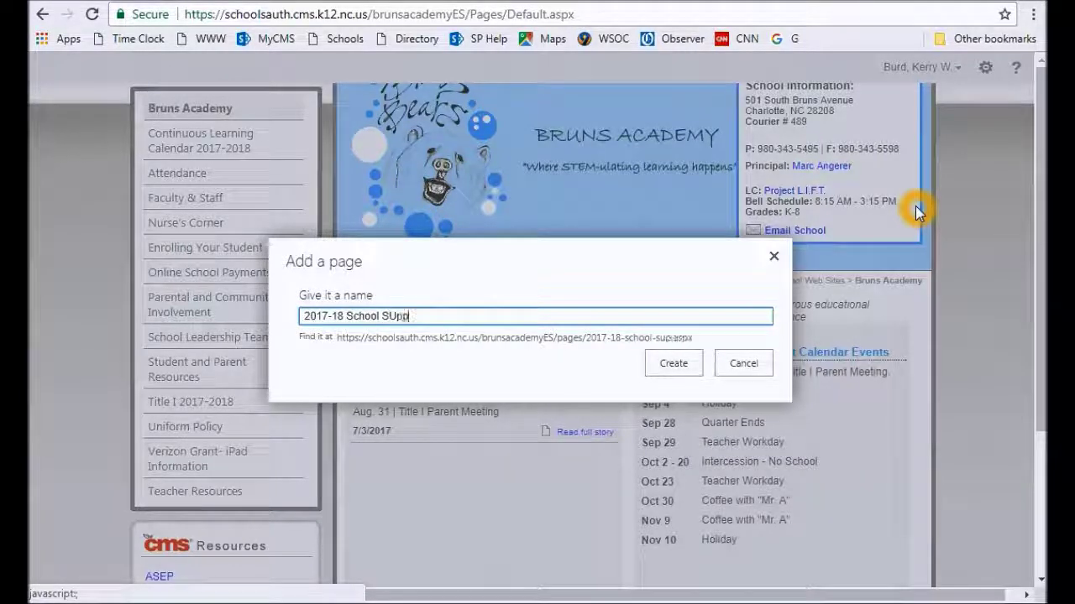
key(BackSpace)
key(BackSpace)
key(BackSpace)
text(uppl)
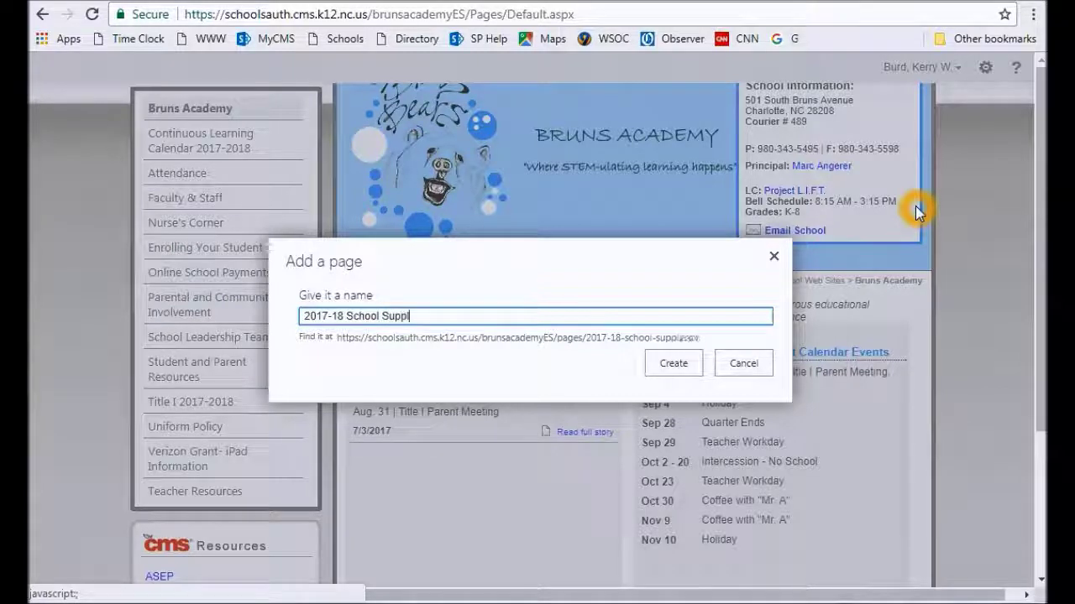
text(y List)
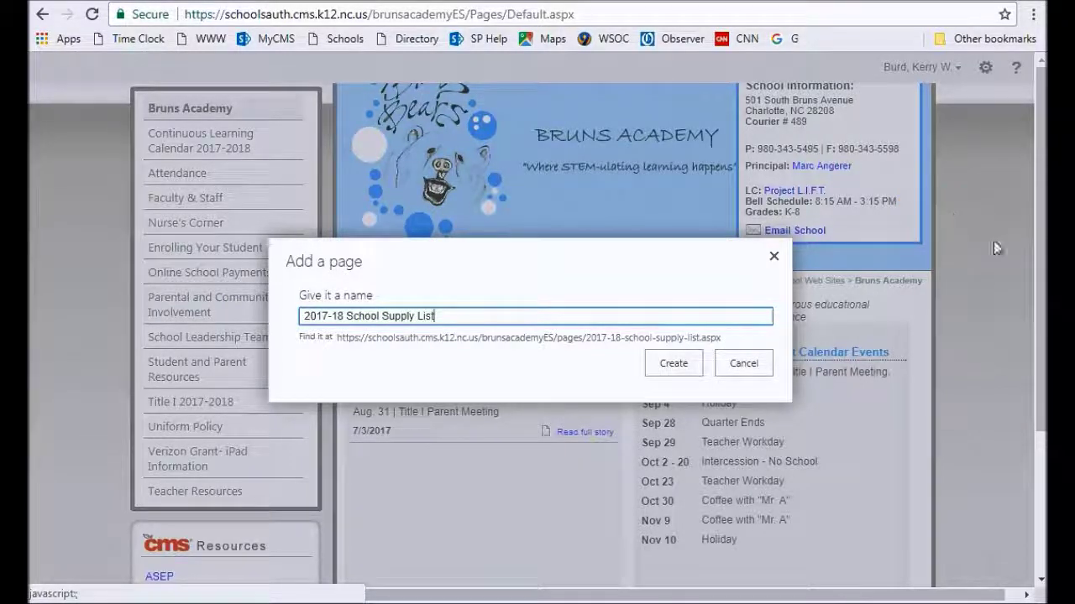
click(674, 368)
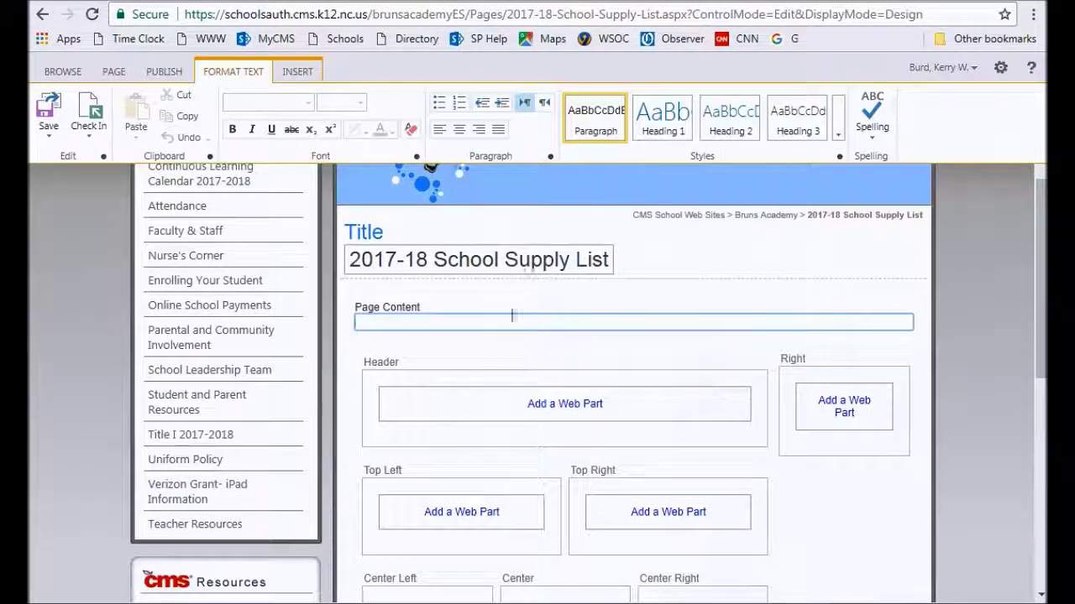
Step: Enter "2017-18 Bruns Academy School Supply List" in the Page Content area of the new page
click(480, 324)
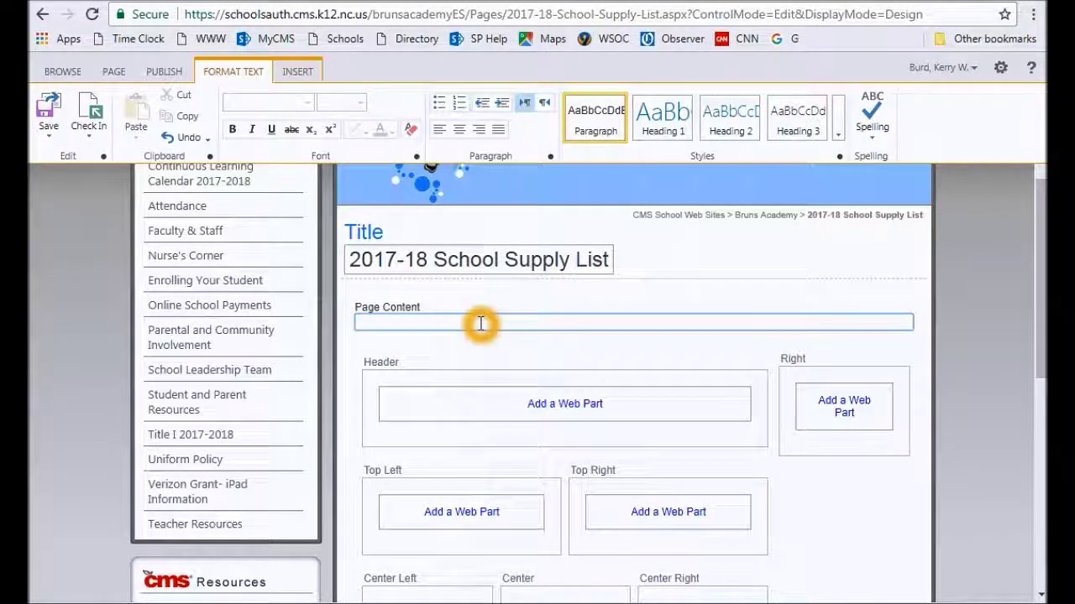
text(201)
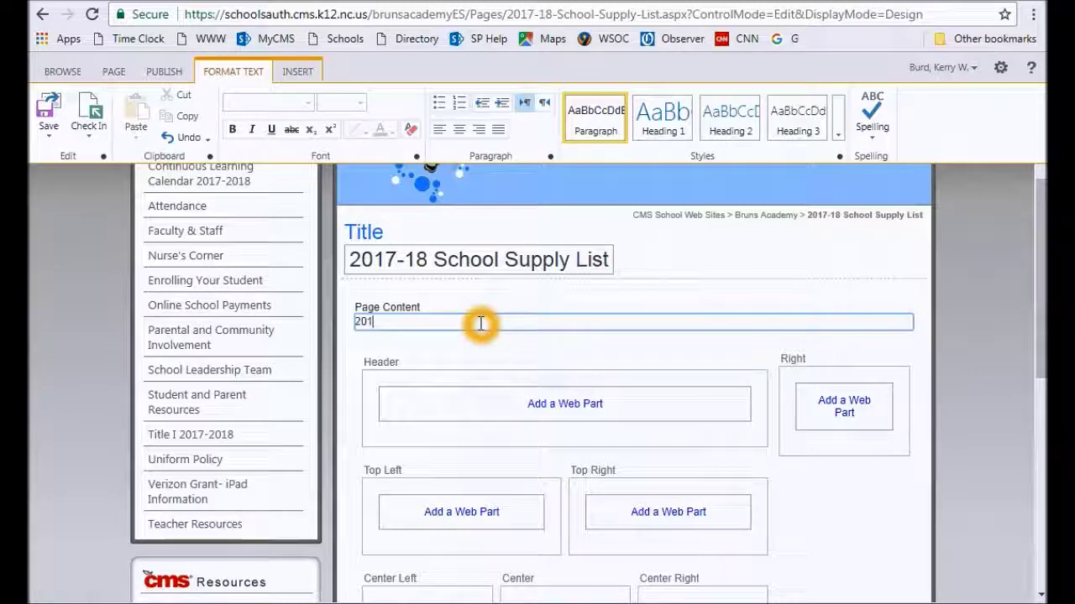
text(7-1)
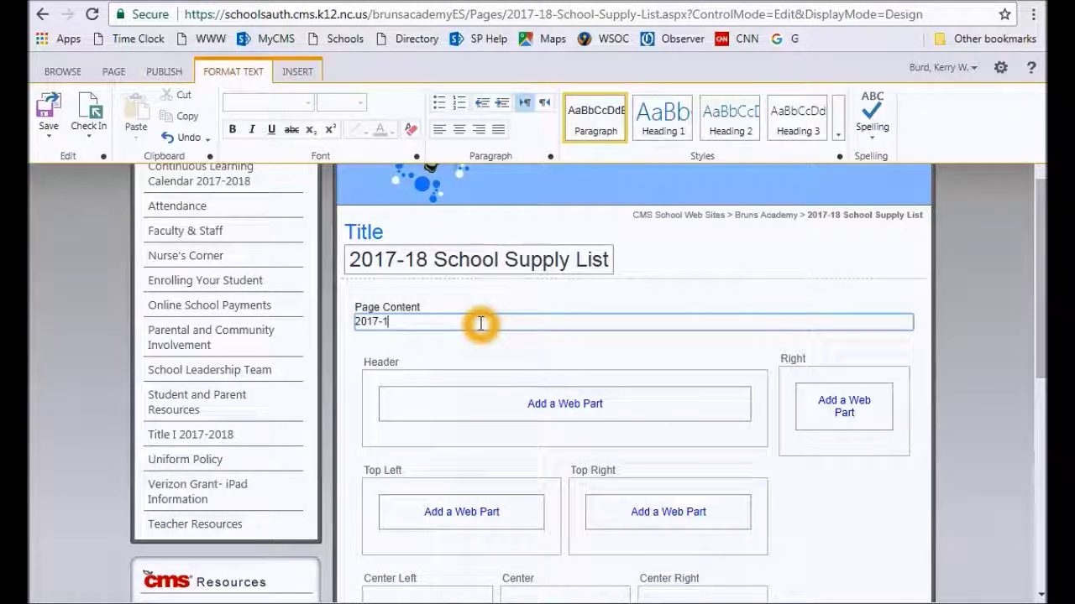
text(8 Bruns )
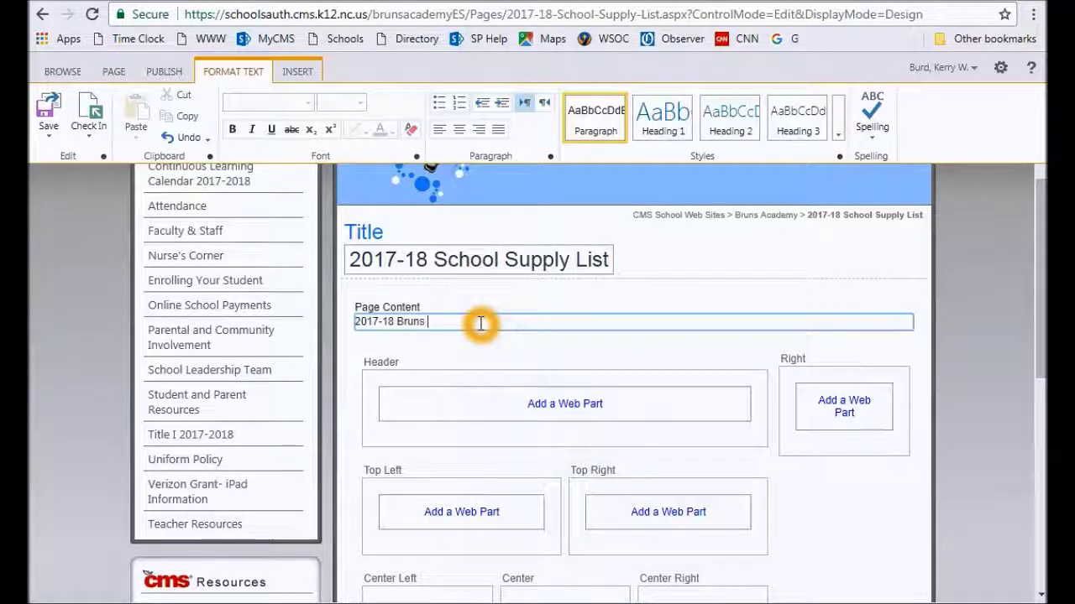
text(Academy School Su)
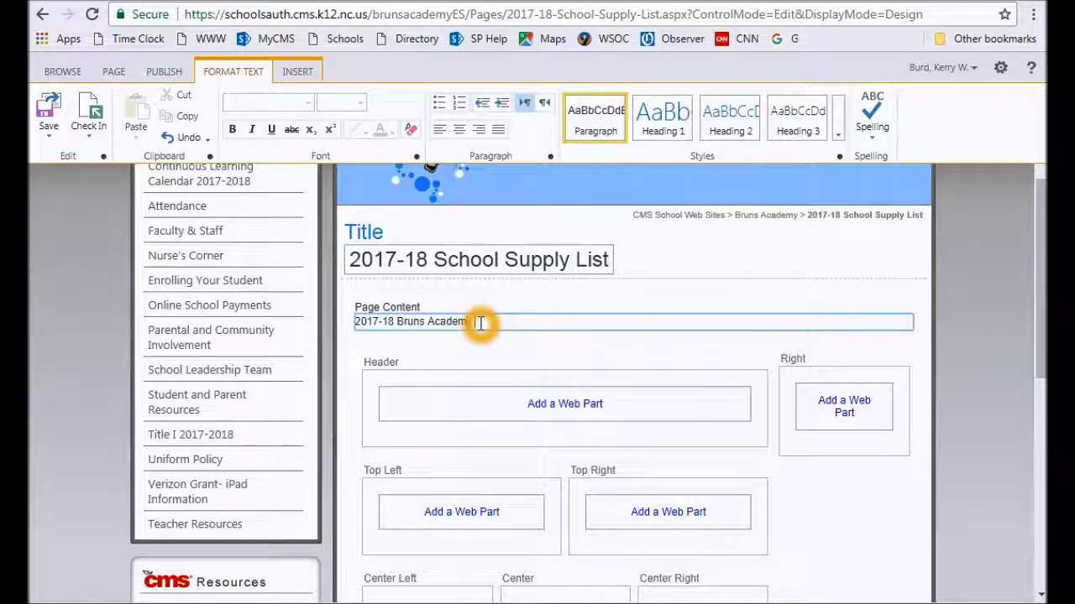
text(pply List)
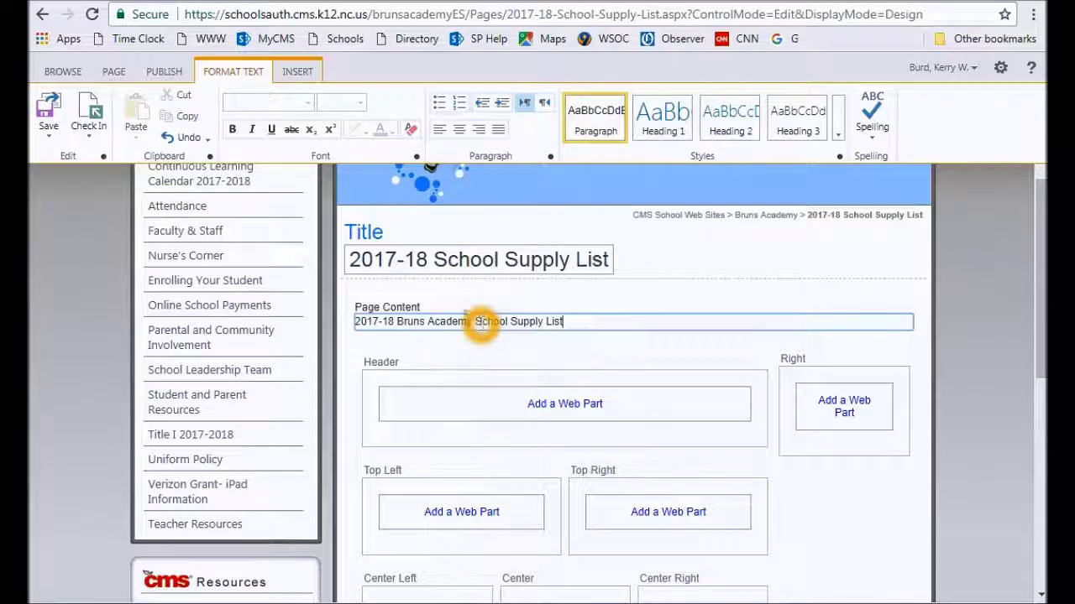
Step: Start a SharePoint link on the supply list text in Page Content and browse to the Bruns Academy Documents library
drag(567, 321, 353, 327)
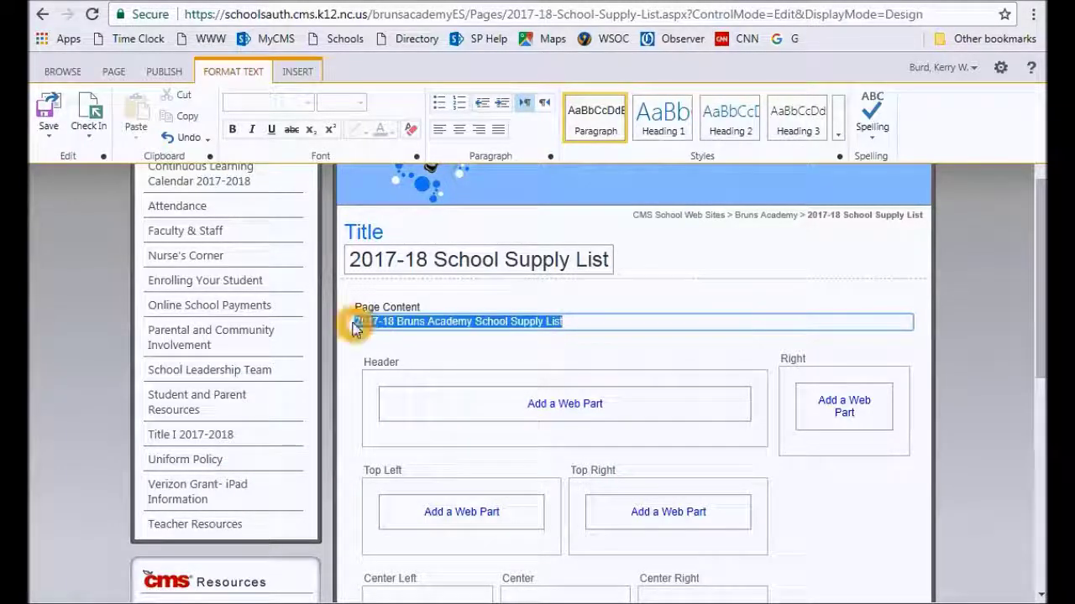
click(297, 71)
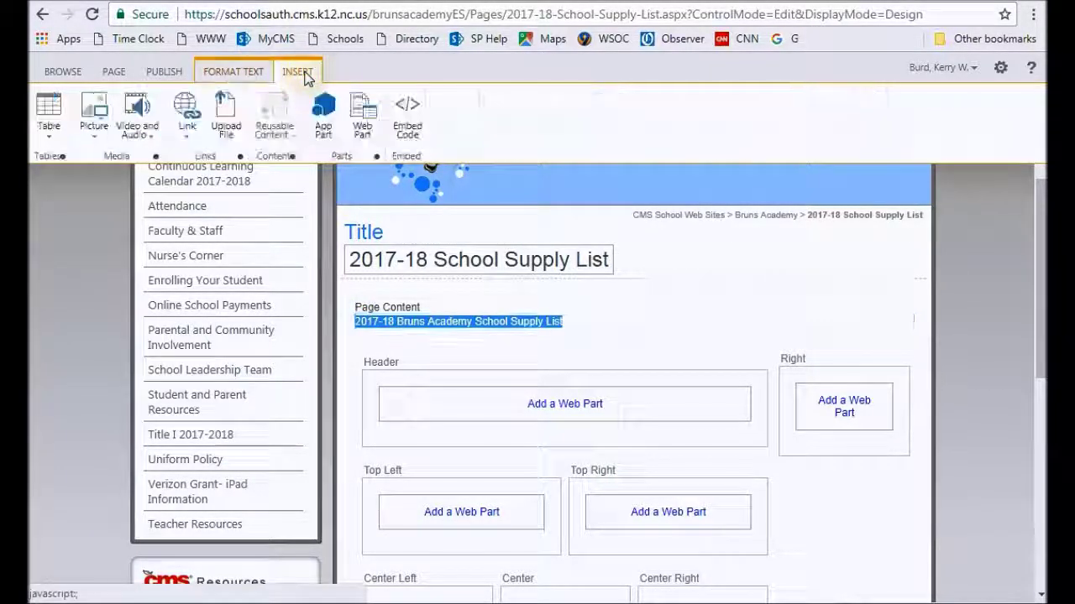
click(186, 122)
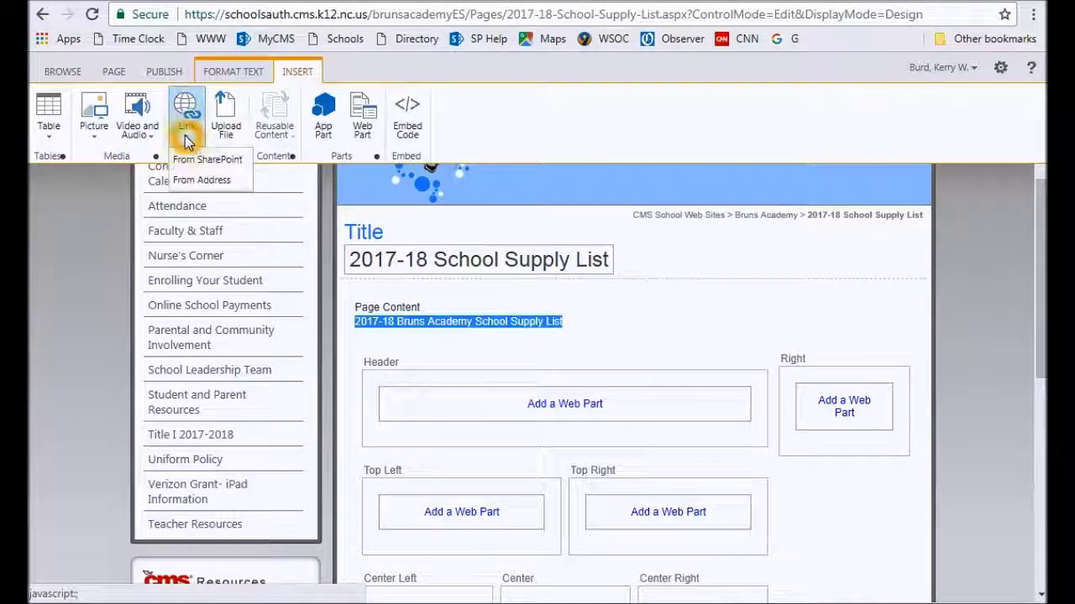
click(202, 162)
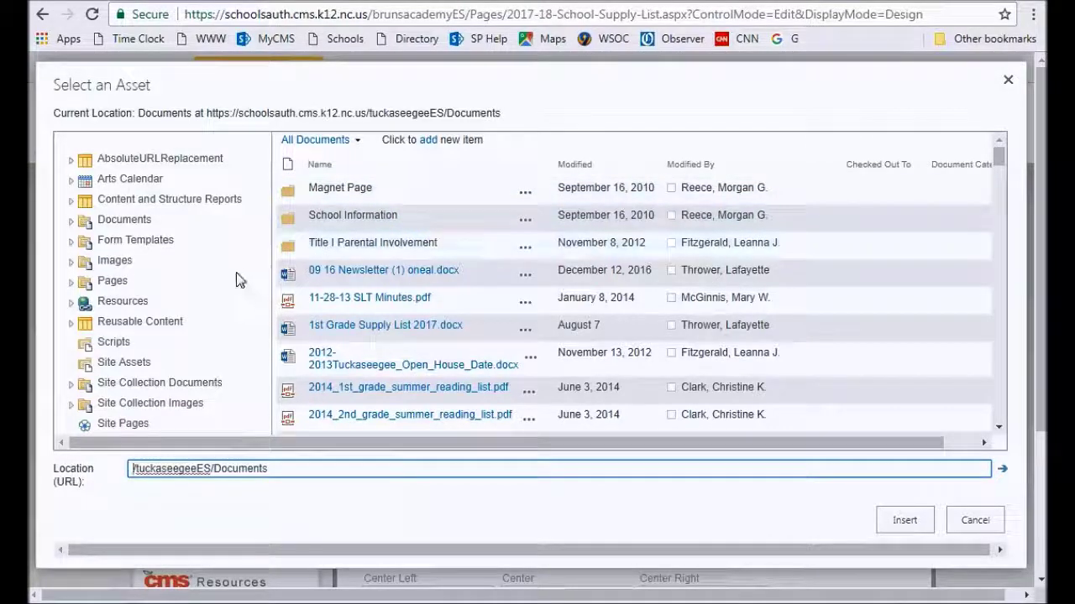
scroll(194, 313, down, 20)
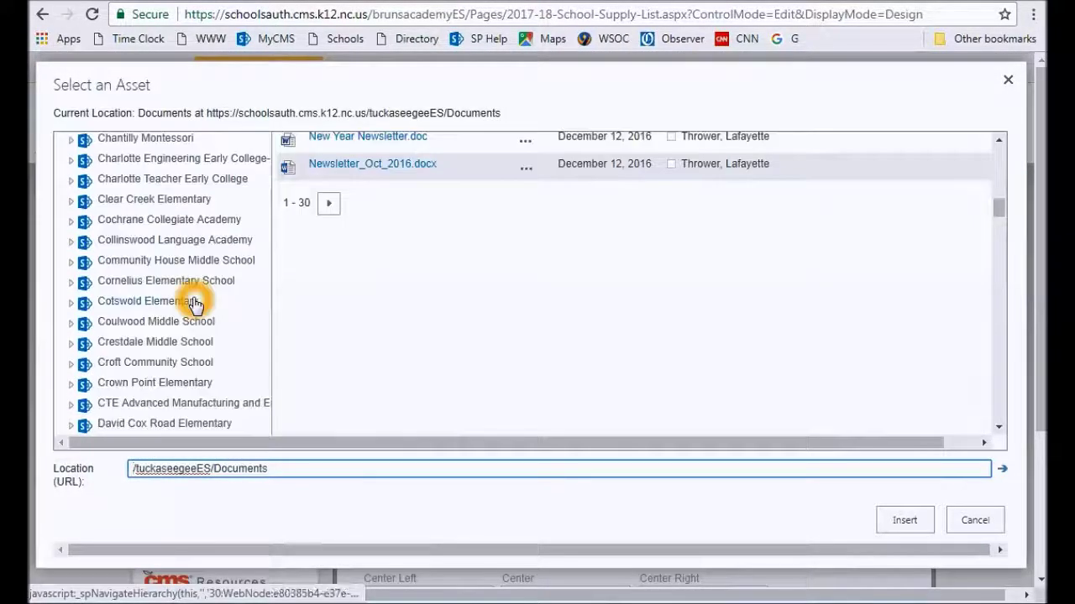
scroll(191, 302, up, 4)
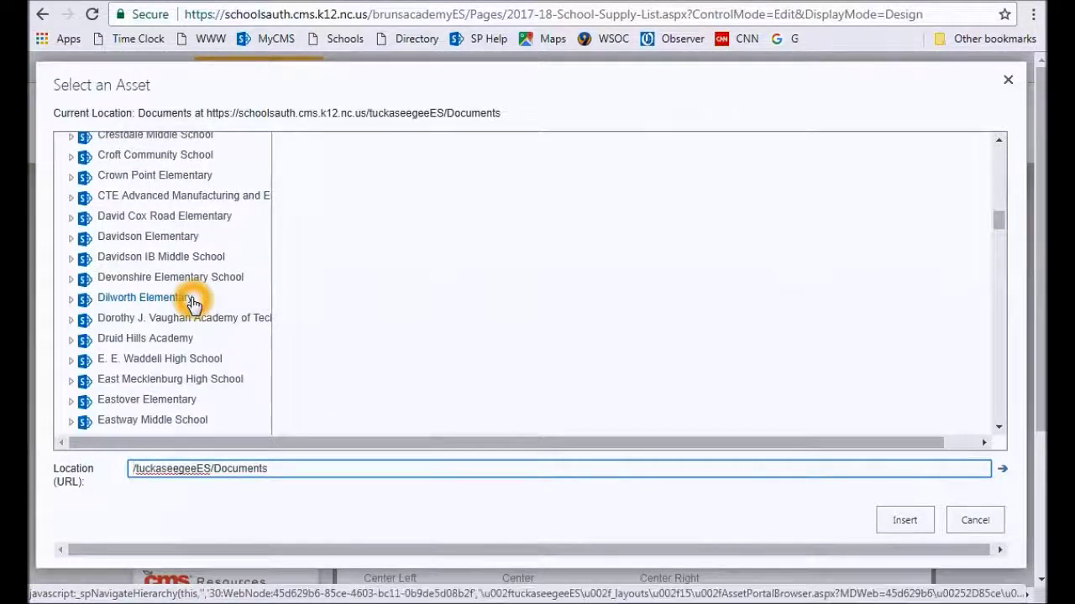
scroll(194, 302, down, 3)
click(193, 304)
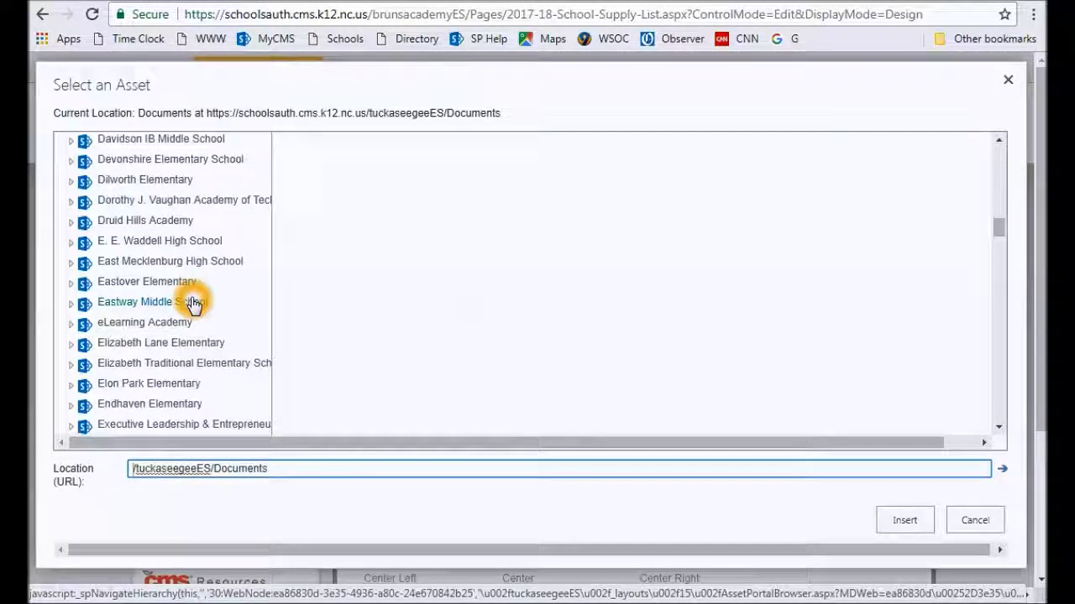
scroll(184, 306, up, 10)
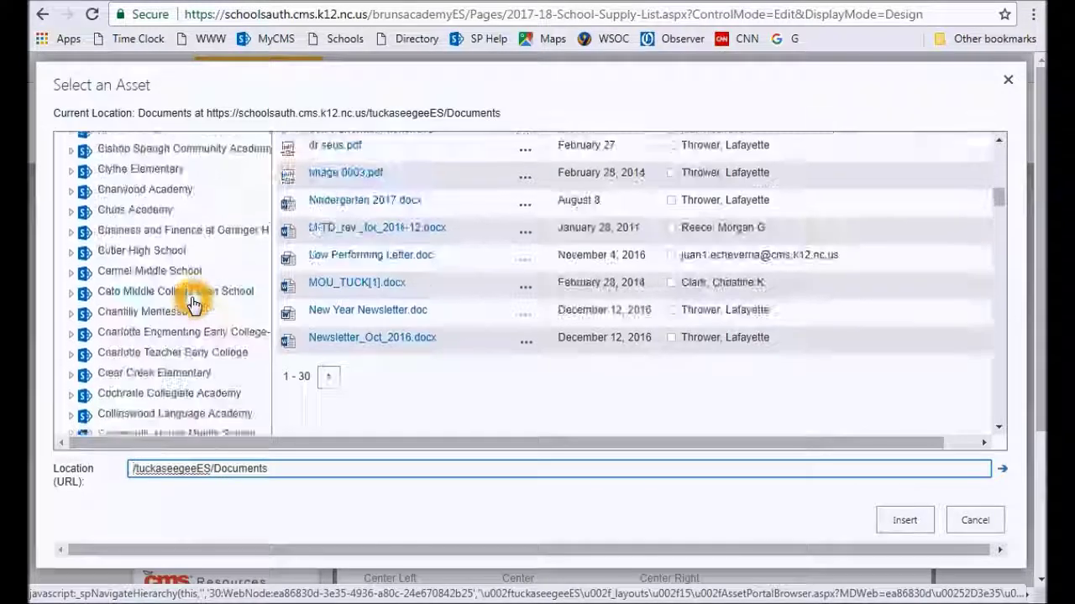
scroll(173, 307, down, 2)
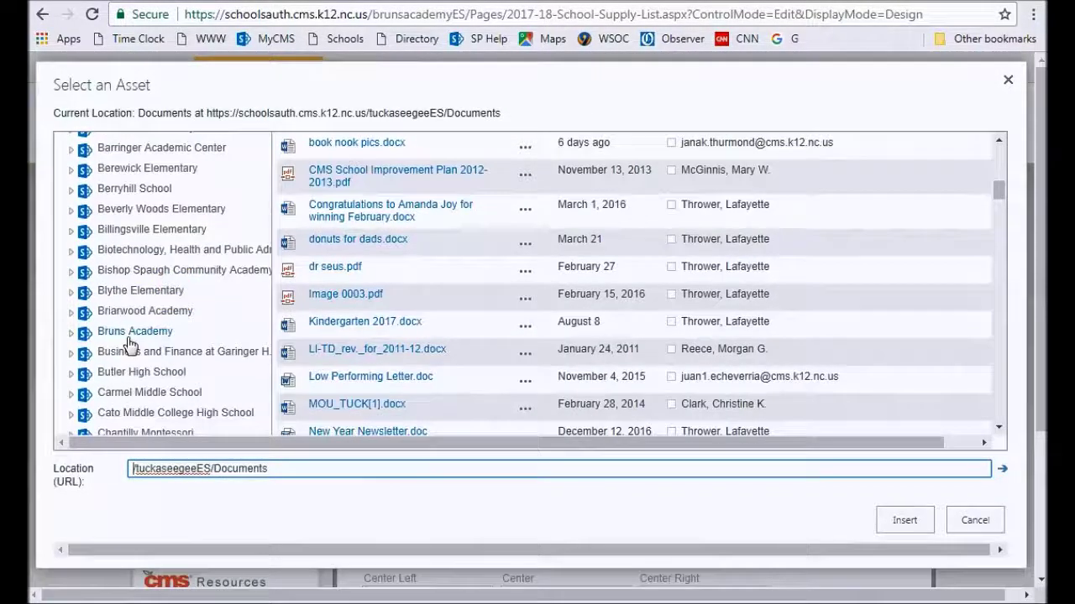
click(122, 335)
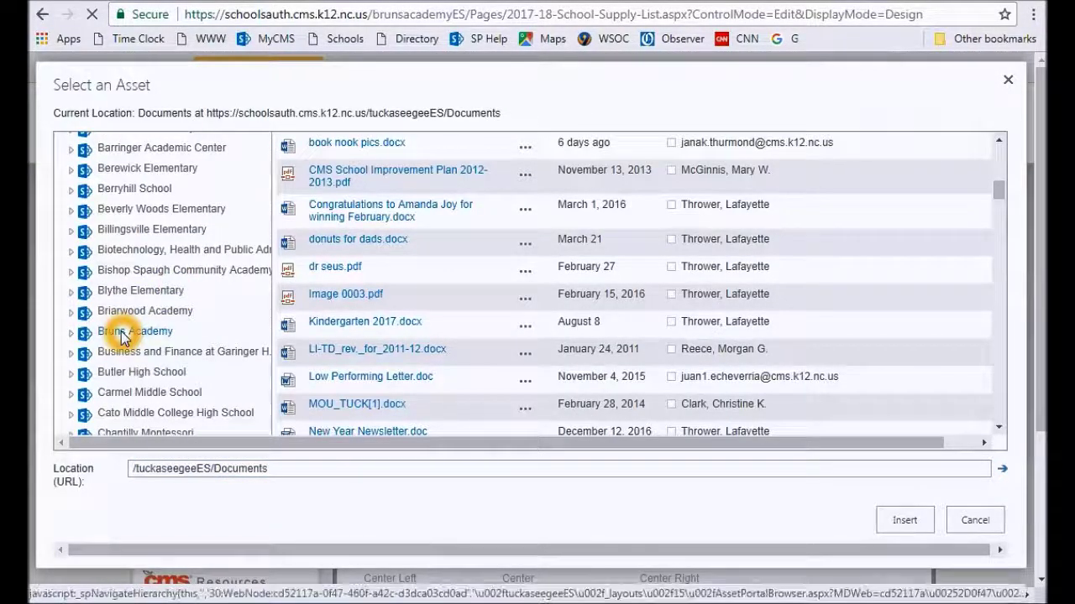
double_click(399, 217)
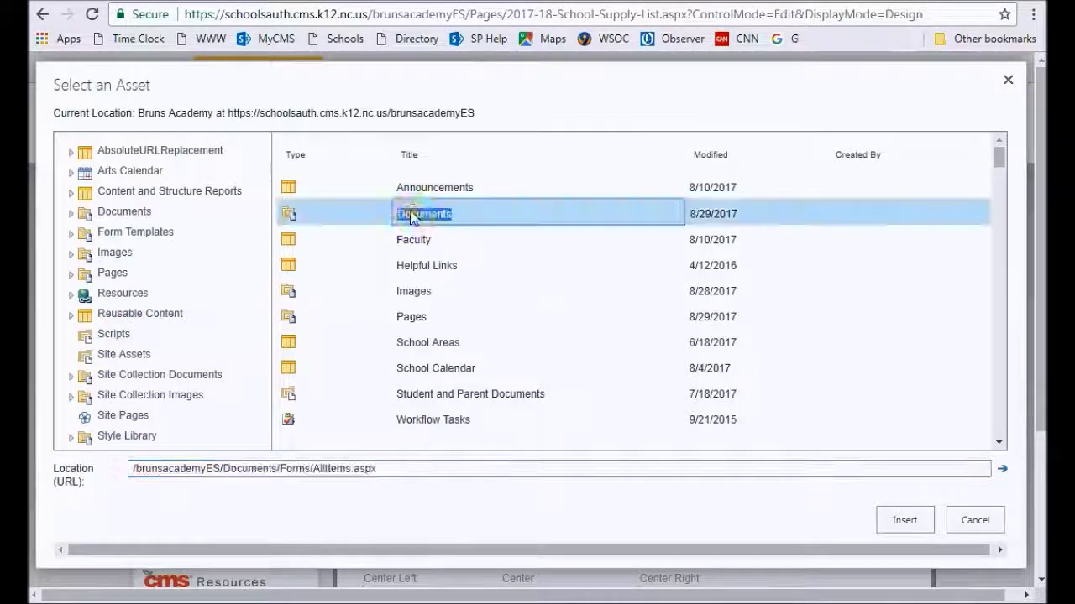
Step: Choose 201718brunsacademyschoolsupplylist.pdf as the link target and insert the link
click(463, 192)
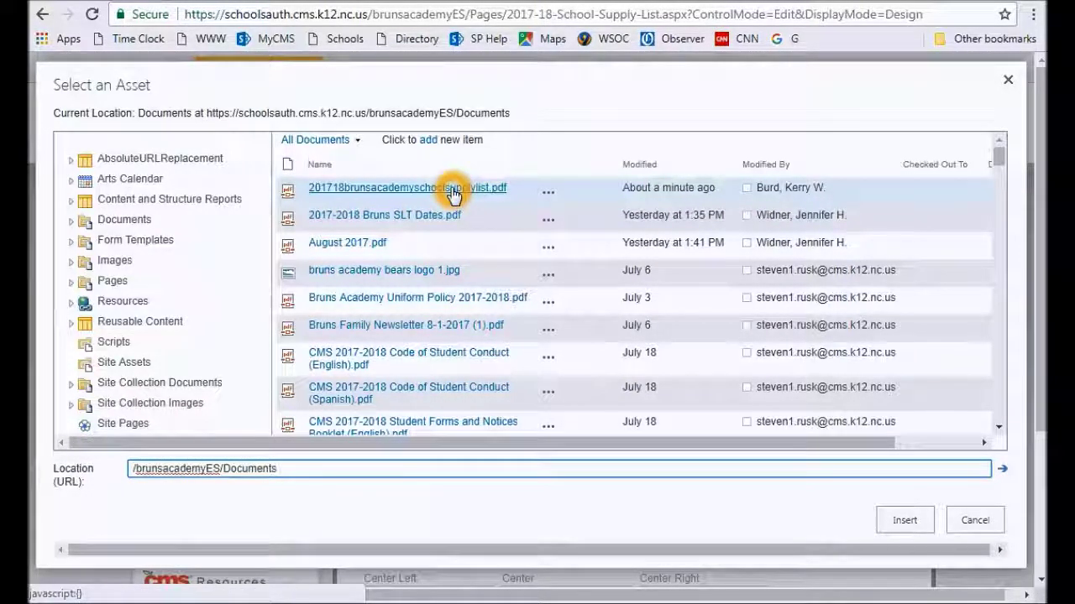
click(347, 188)
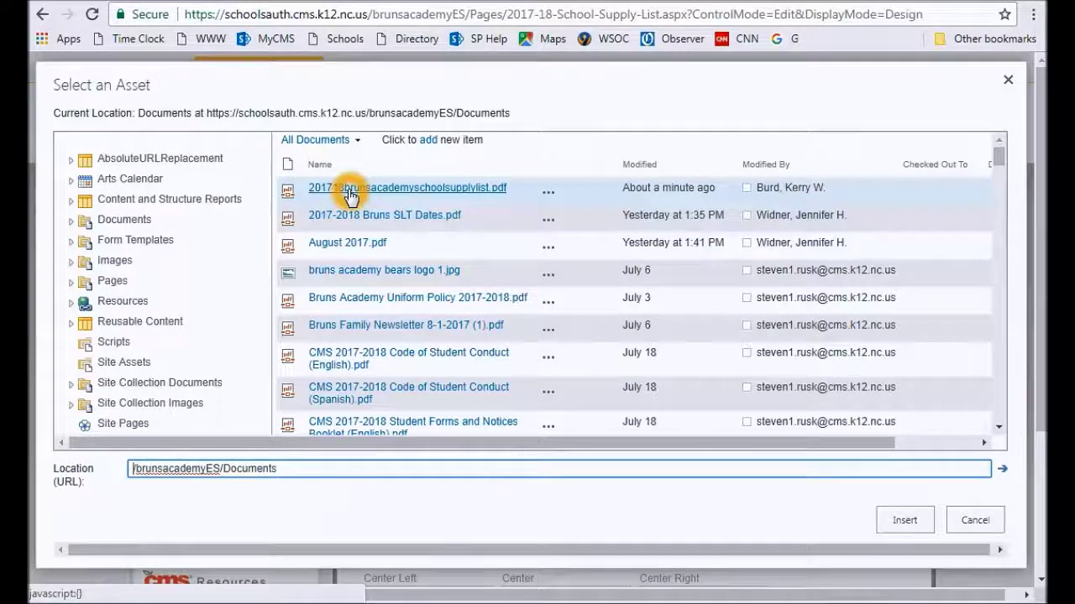
drag(279, 469, 491, 474)
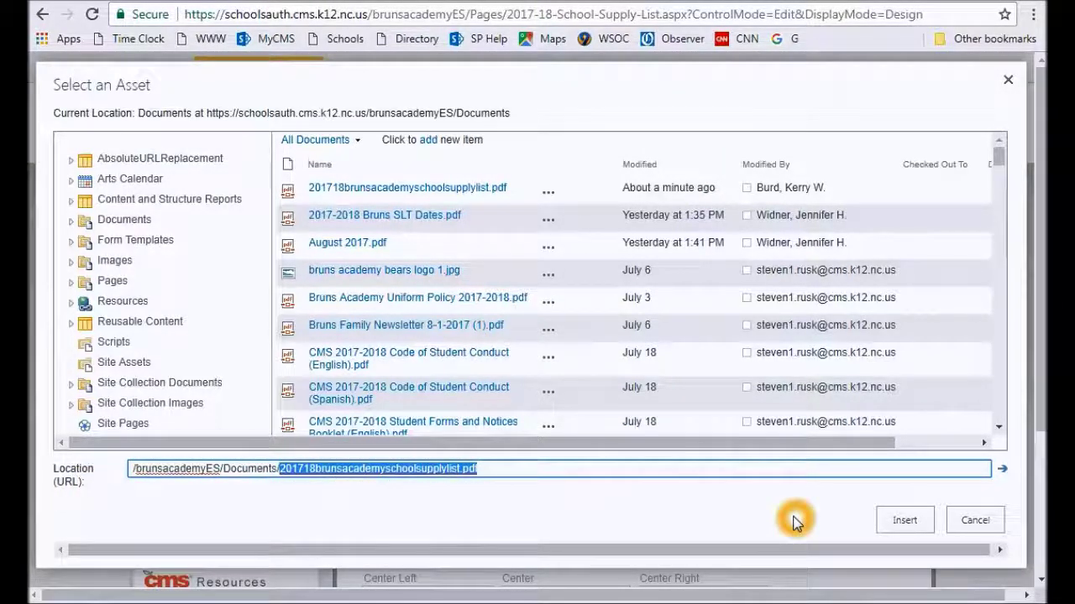
click(907, 522)
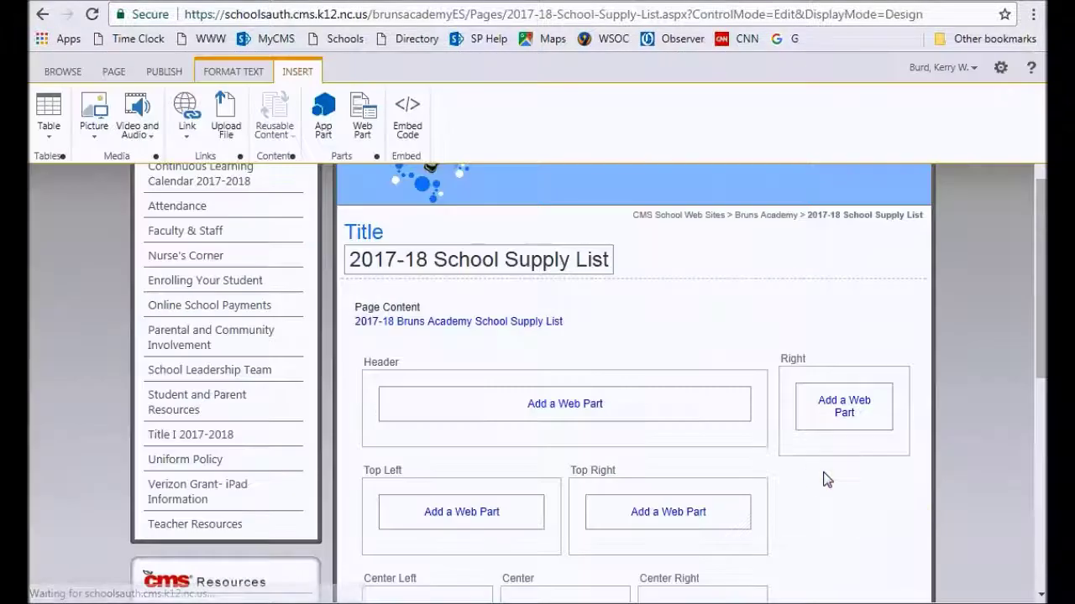
Step: Set the linked "2017-18 Bruns Academy School Supply List" text to open in a new tab
click(581, 322)
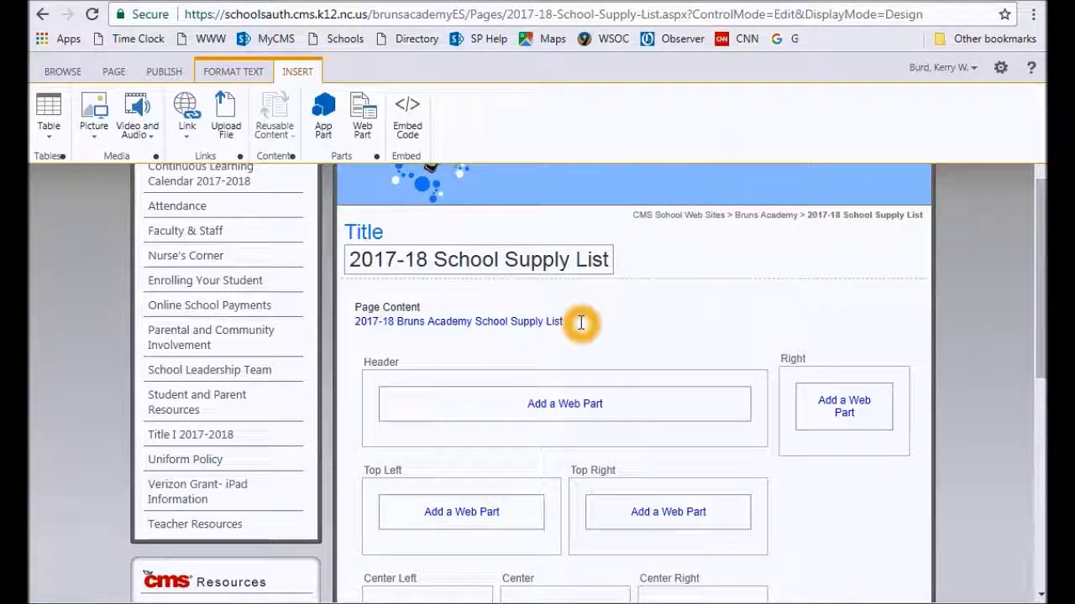
drag(576, 323, 352, 324)
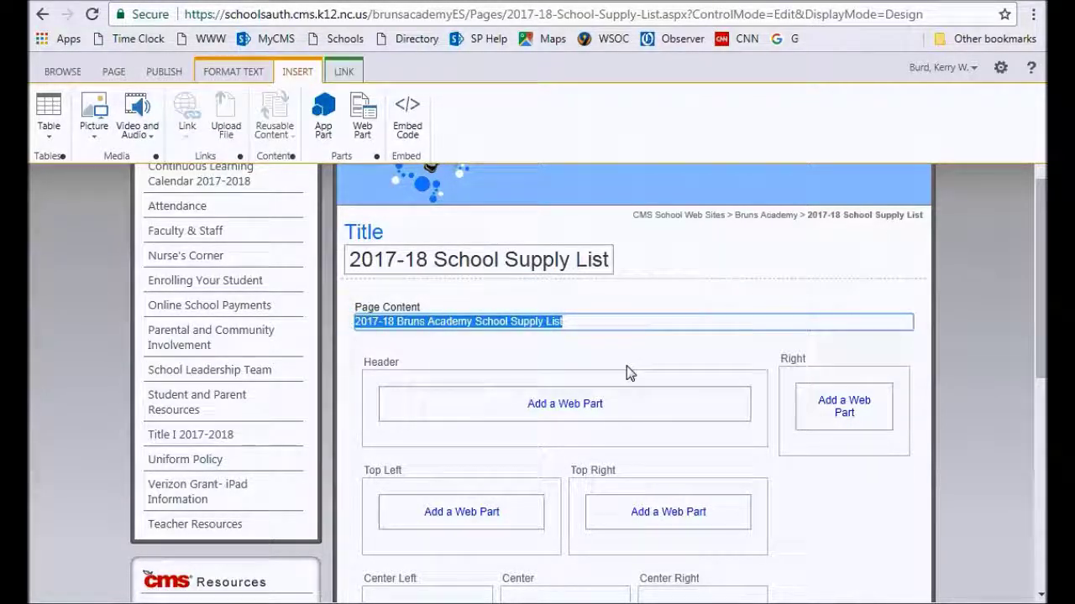
click(345, 72)
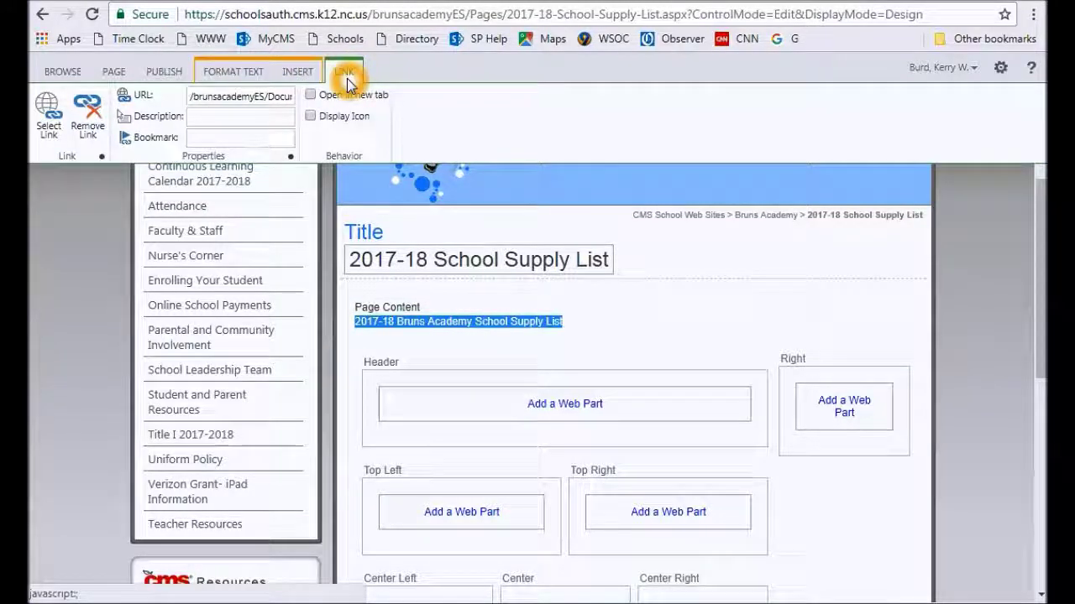
click(593, 321)
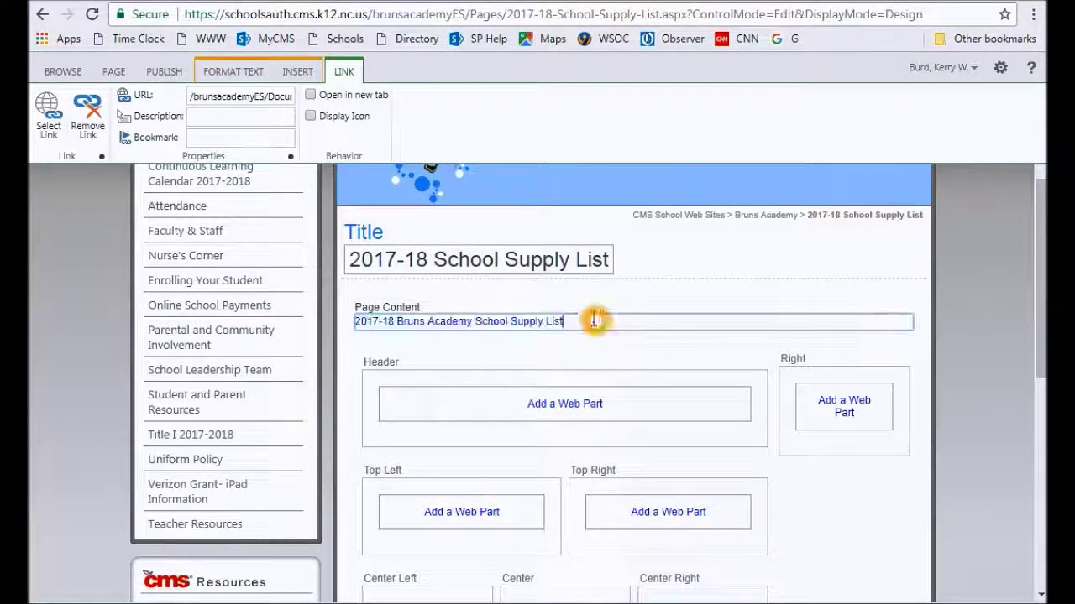
drag(579, 321, 355, 312)
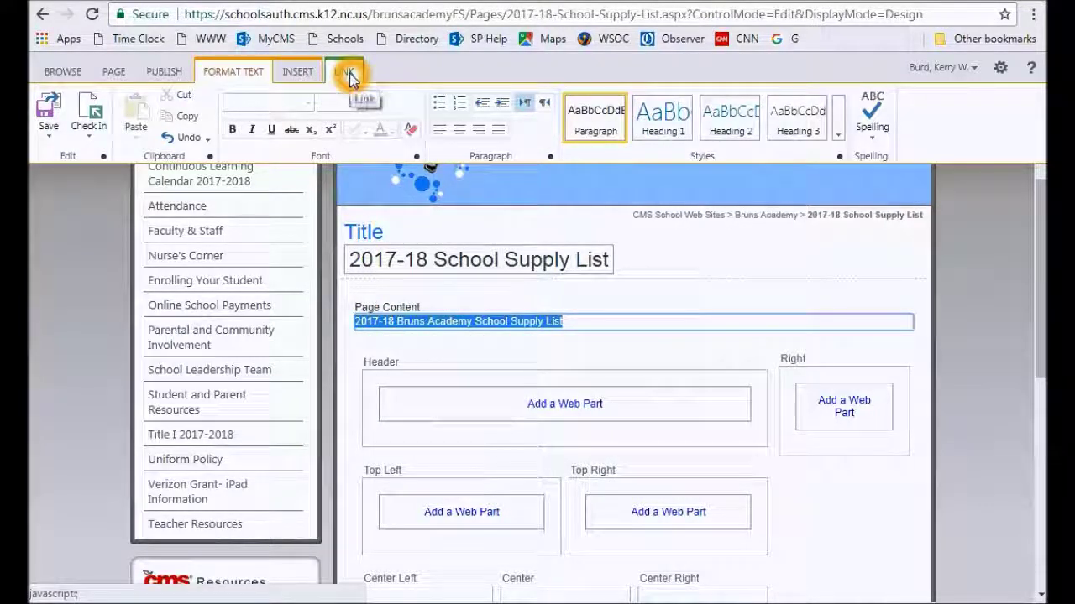
click(350, 75)
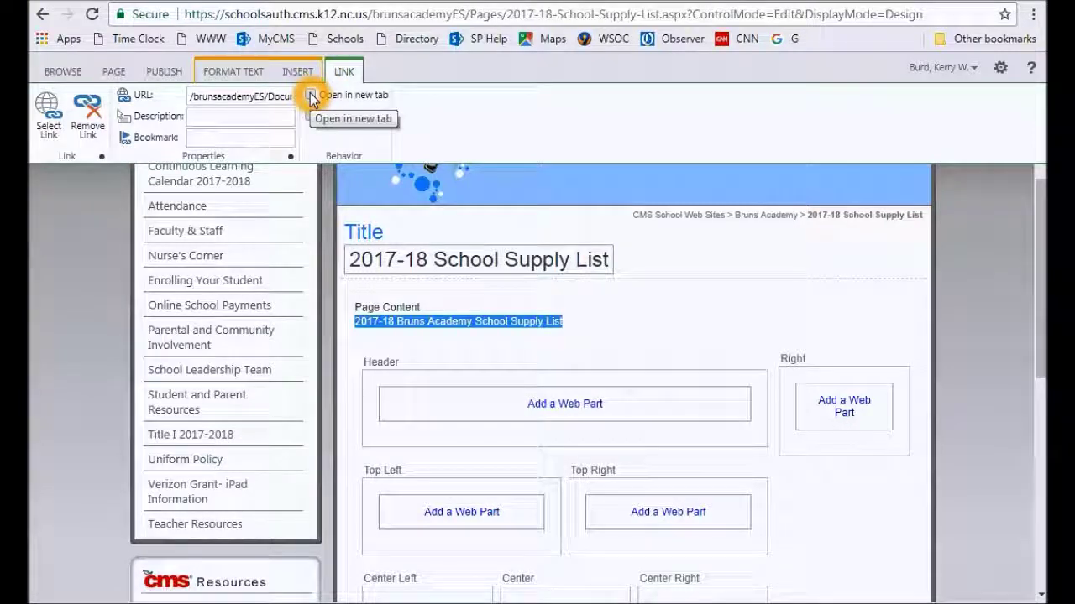
click(310, 96)
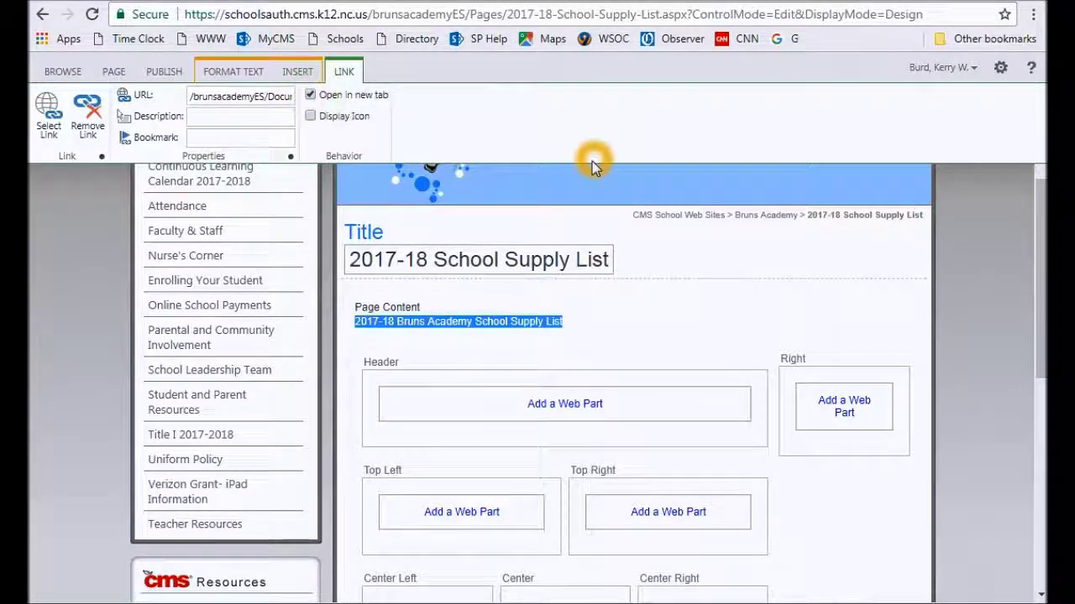
Step: Underline the linked supply list text in Page Content
click(579, 323)
drag(579, 321, 360, 320)
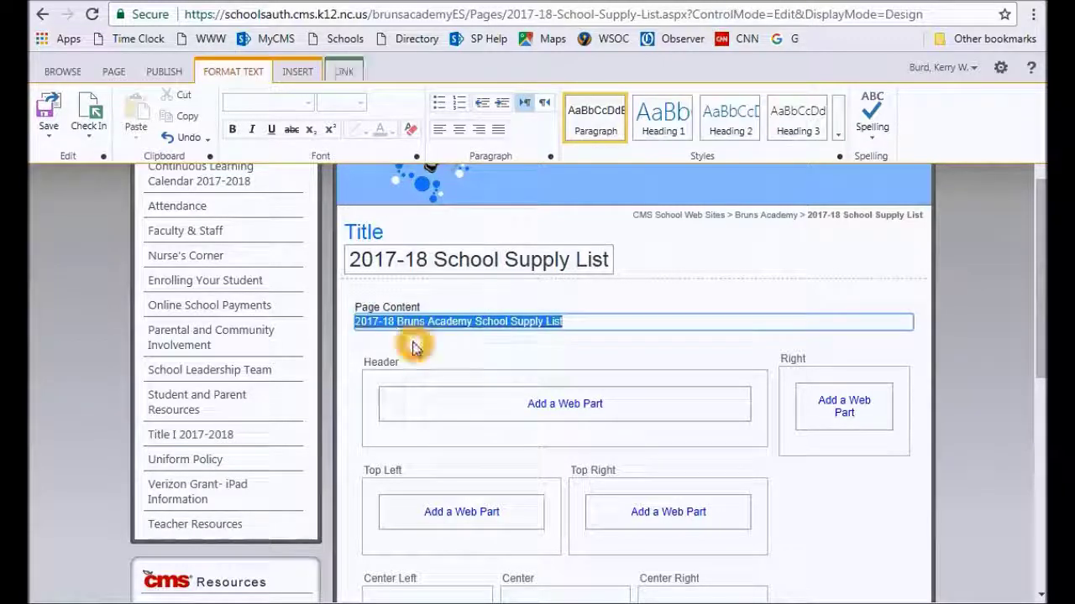
click(618, 322)
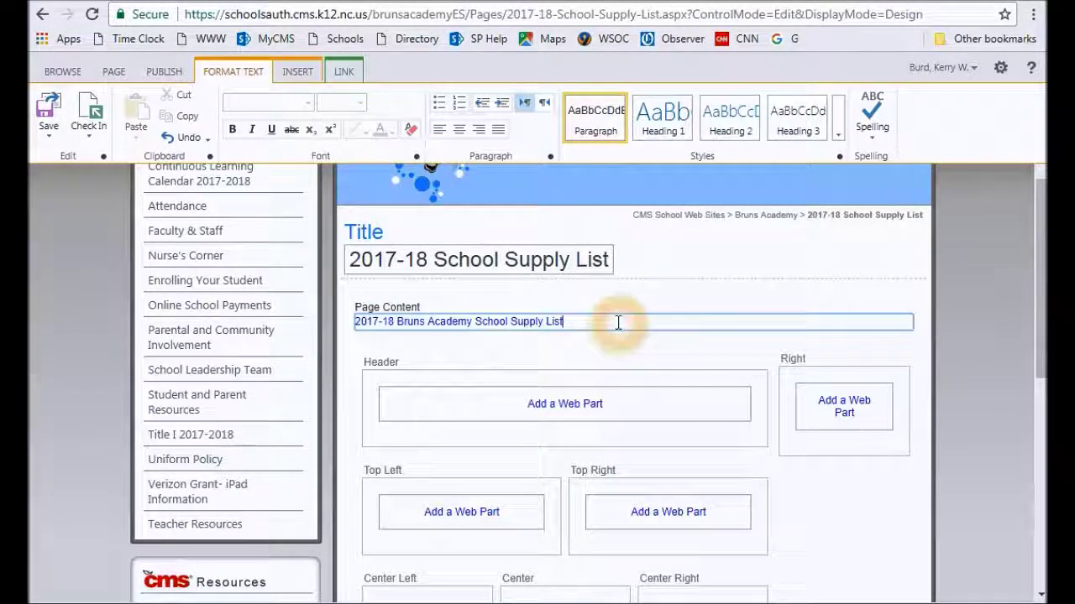
click(568, 325)
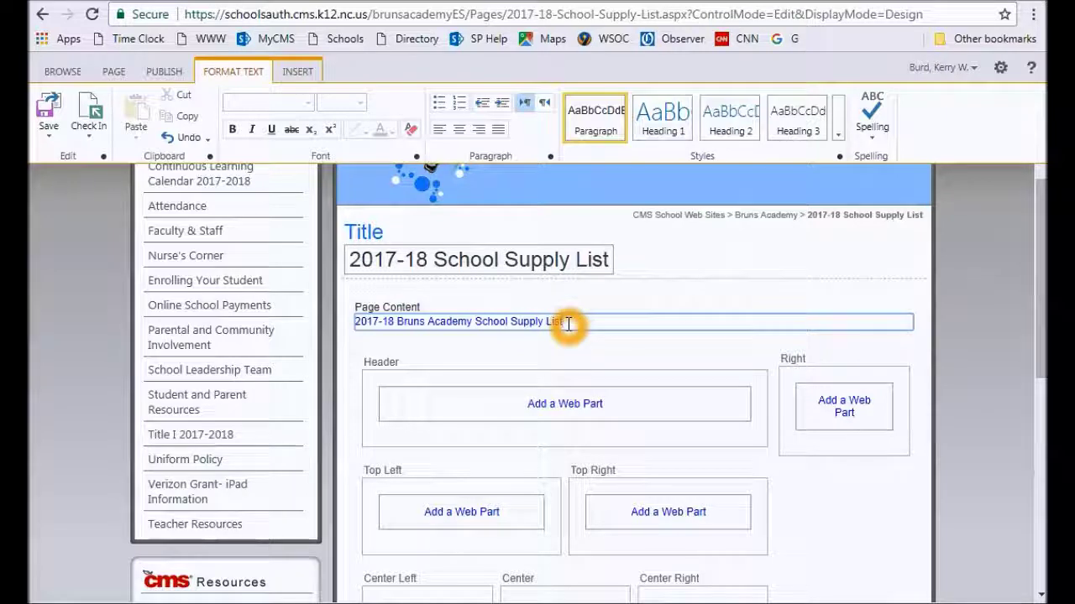
drag(568, 324, 357, 327)
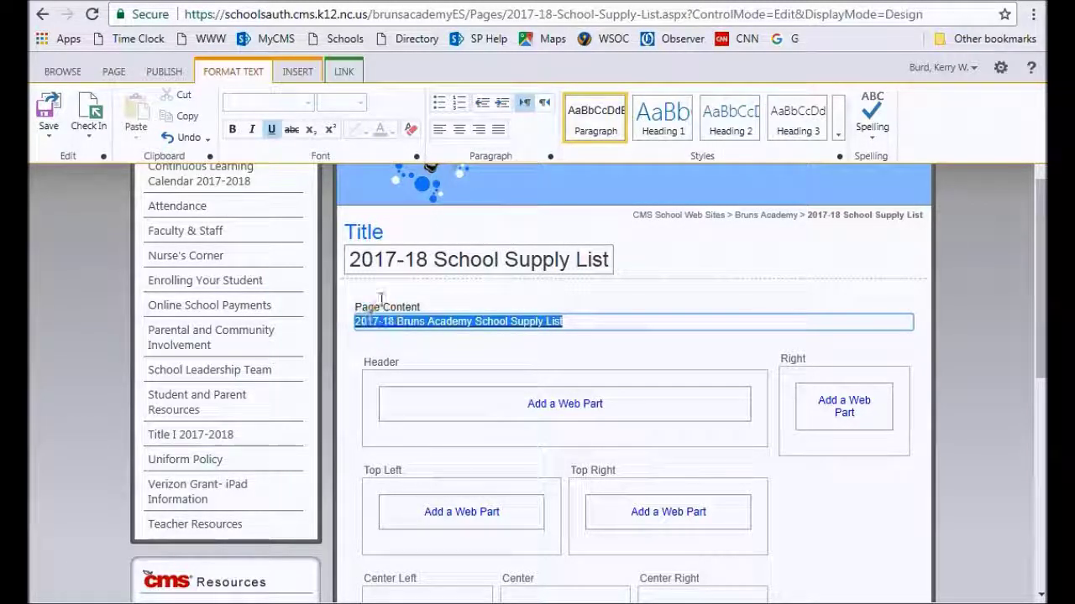
click(273, 131)
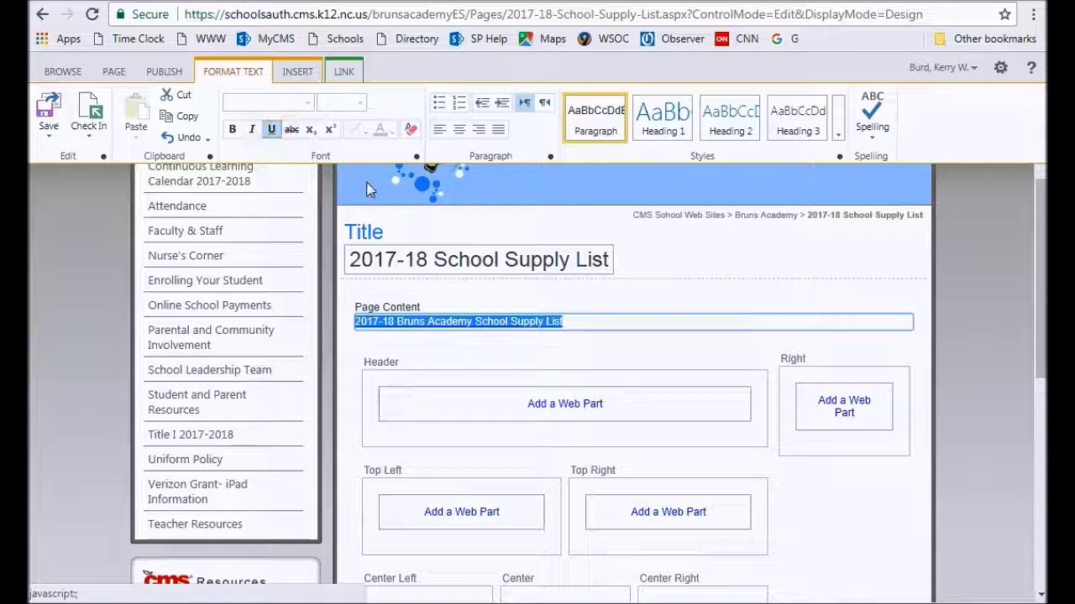
Step: Format the linked supply list text as Heading 2 with bold and underline
drag(577, 321, 357, 312)
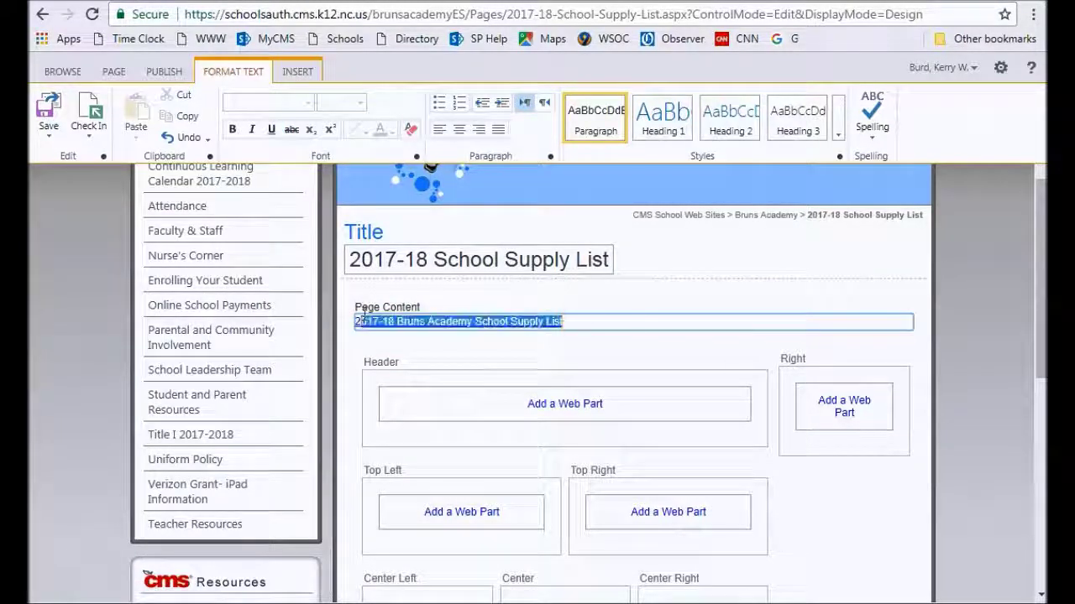
click(669, 126)
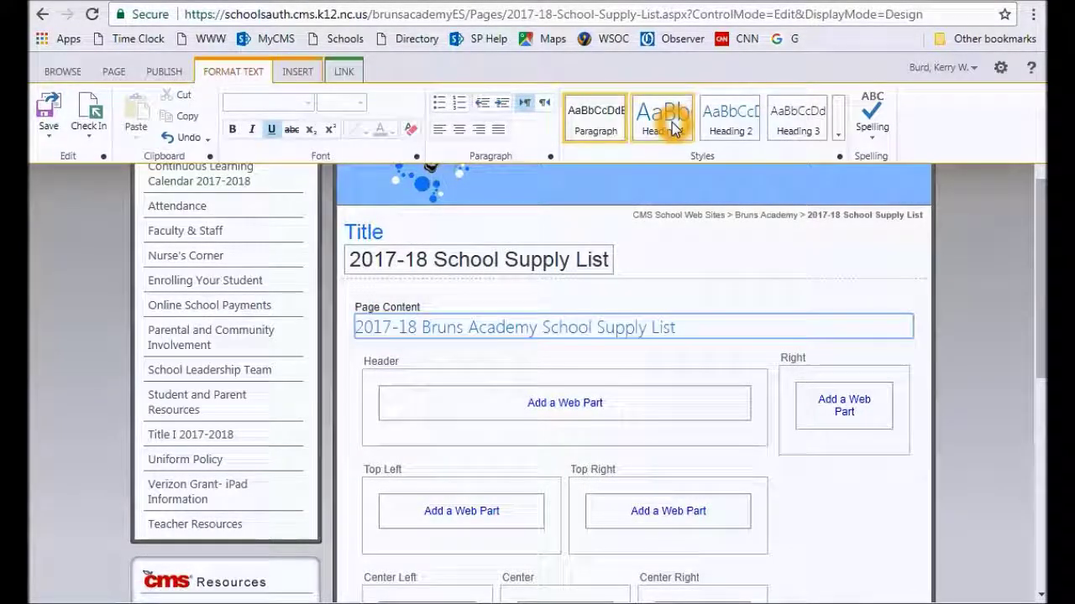
click(671, 126)
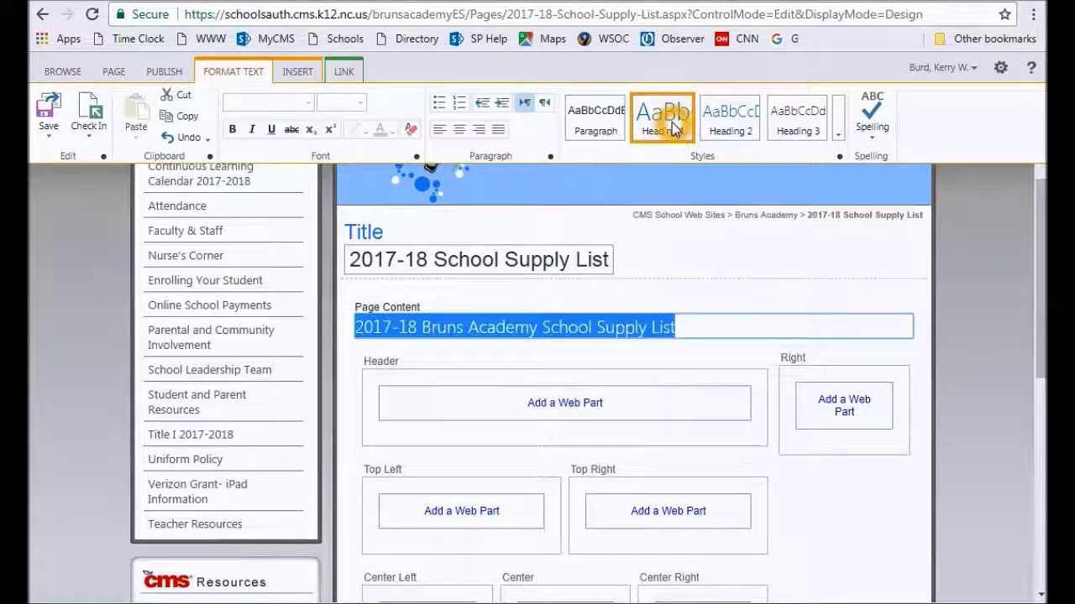
click(745, 126)
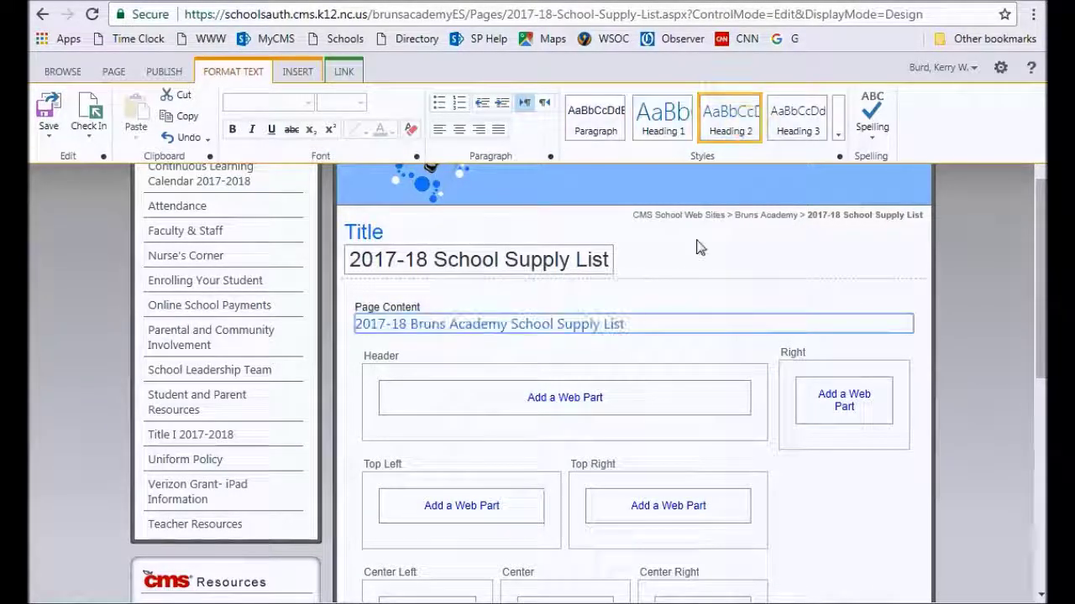
drag(634, 323, 355, 322)
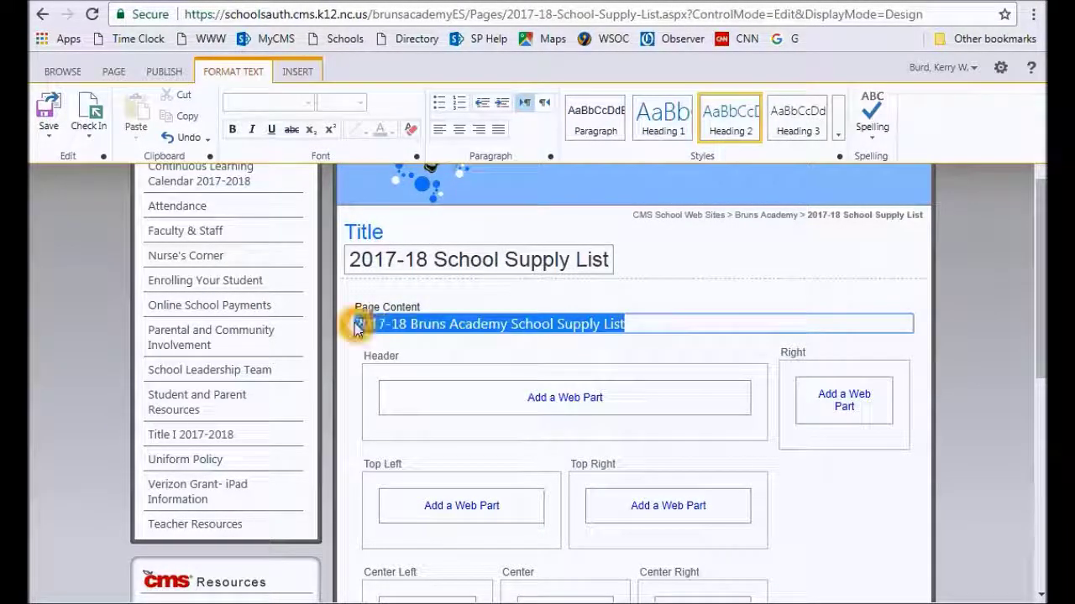
click(231, 129)
click(272, 129)
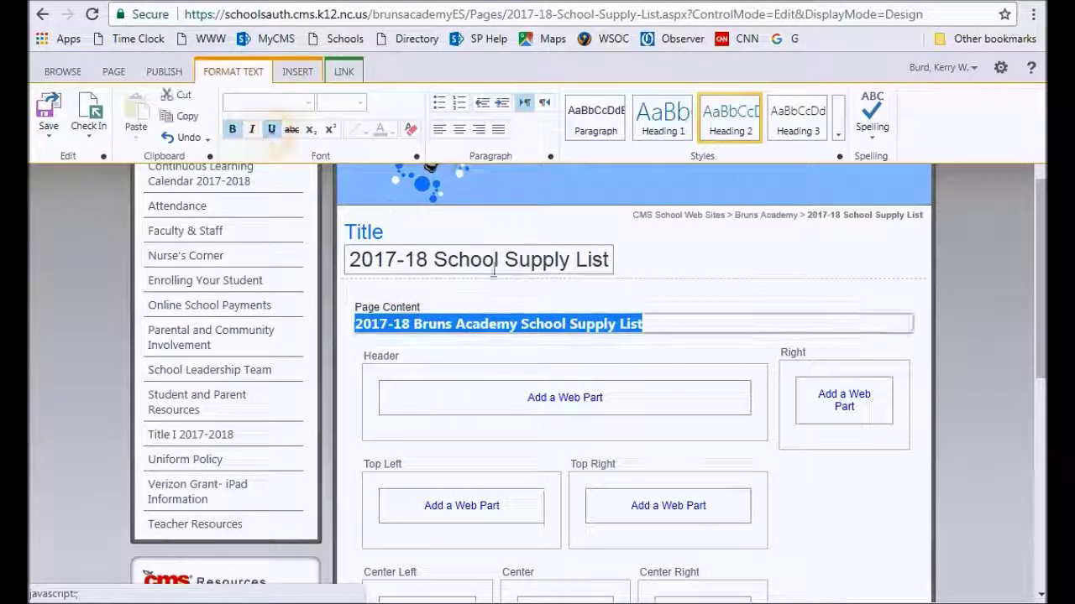
Step: Append "(Opens In New Window)" to the end of the supply list link text
click(664, 324)
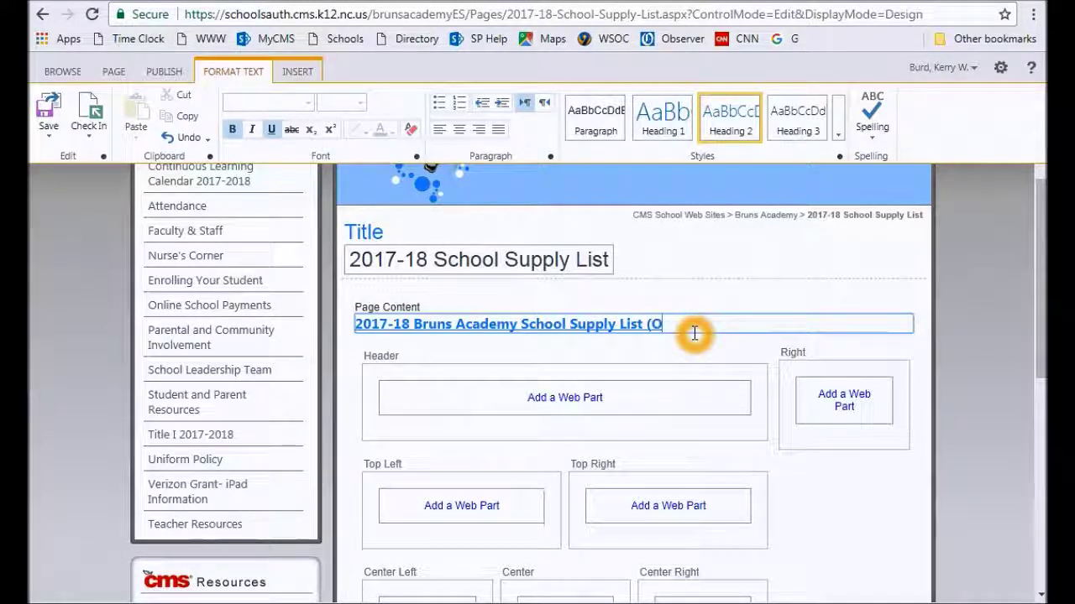
text((Opens In New Window))
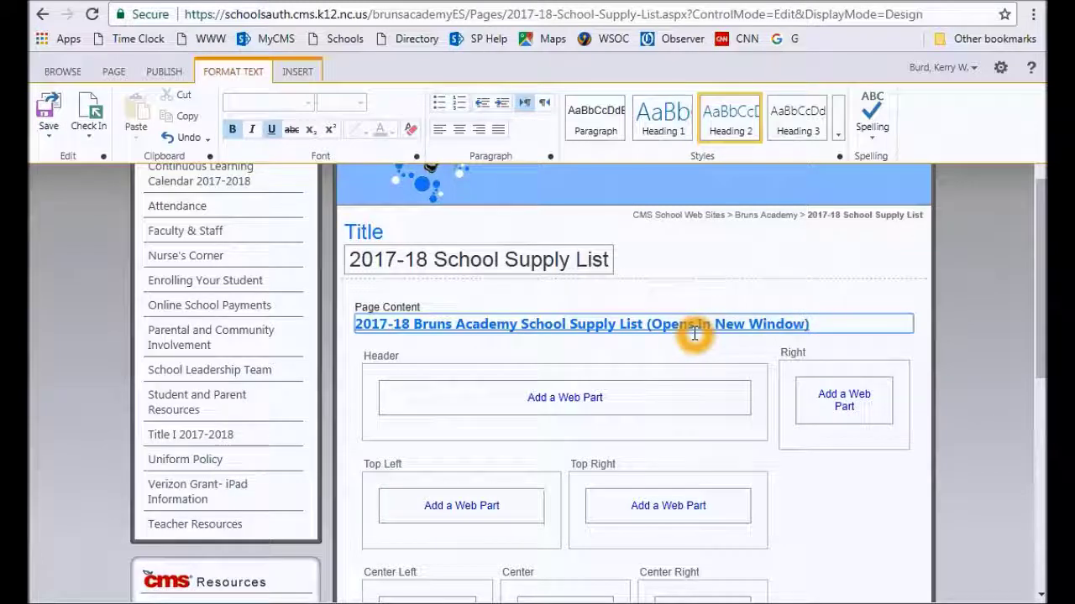
Step: Insert "PDF" before "Opens In New Window" inside the parentheses of the supply list link text
click(654, 326)
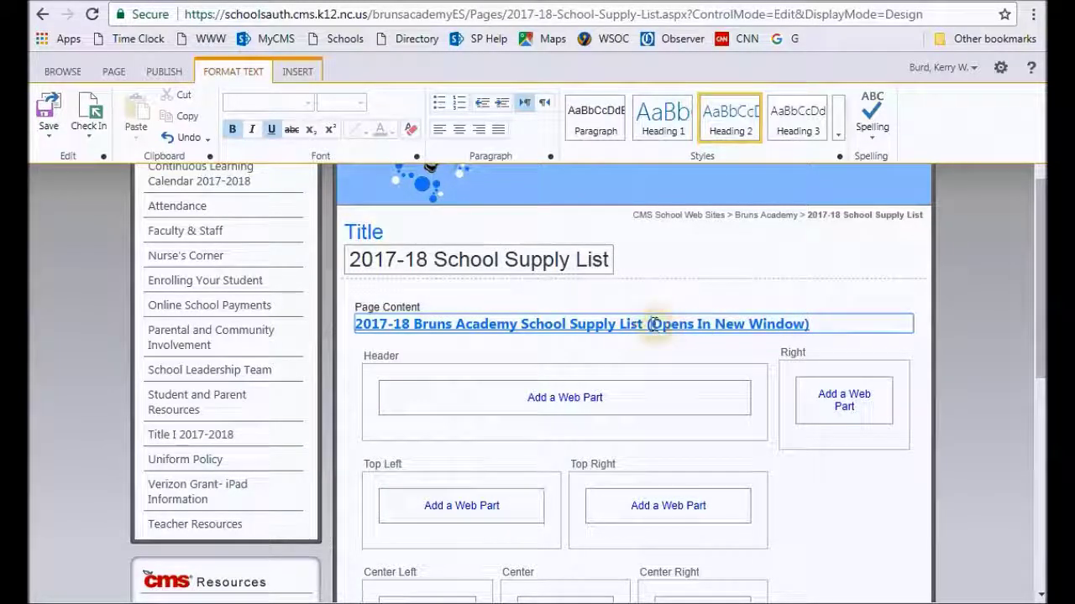
text(PDF)
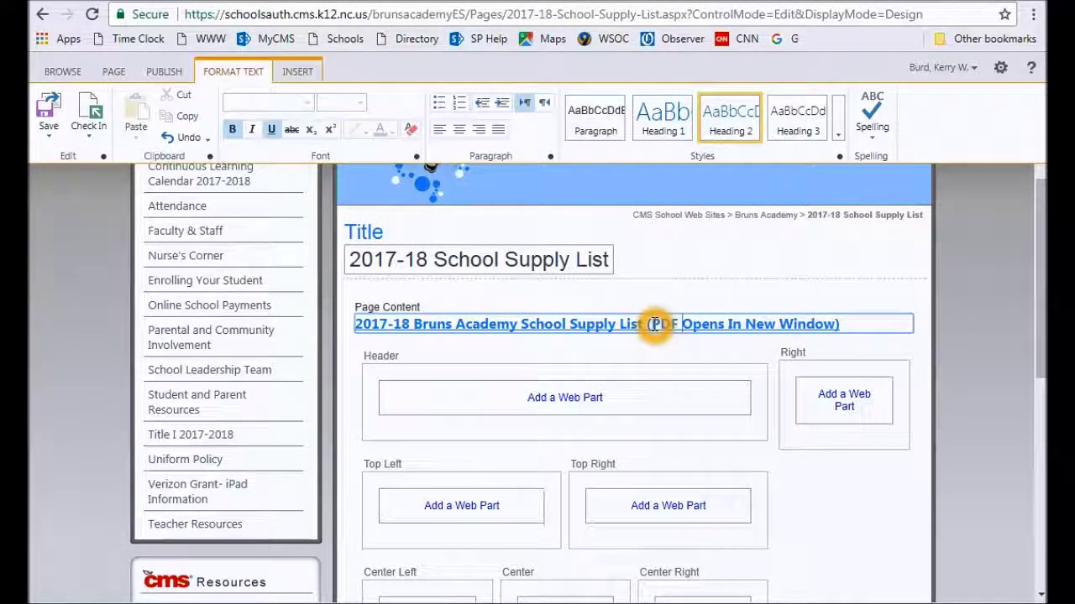
click(864, 332)
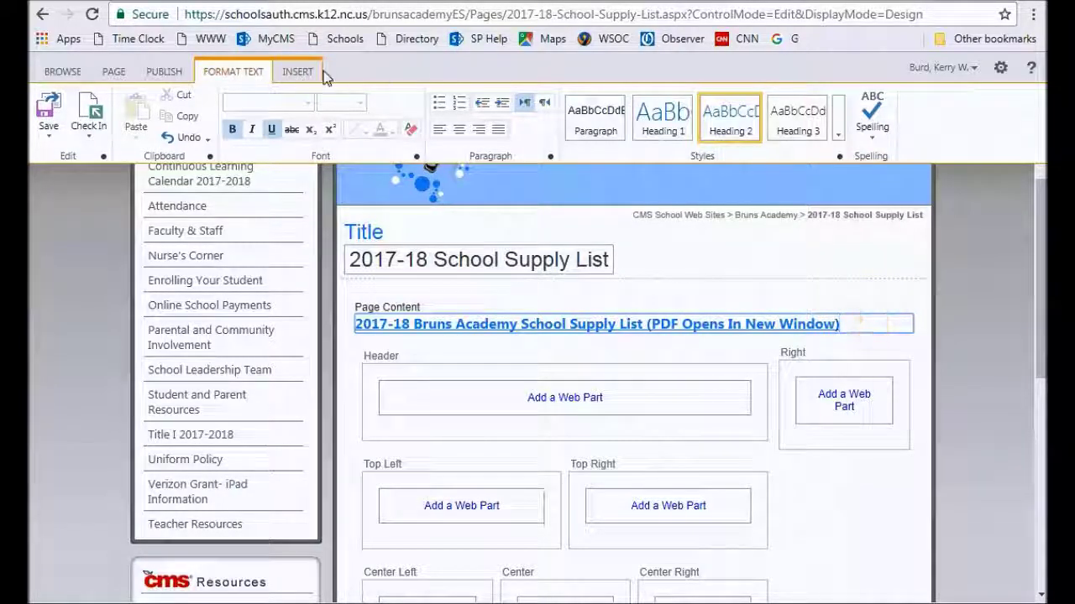
Step: Check in the 2017-18 School Supply List page without comments and publish it
click(115, 73)
click(127, 116)
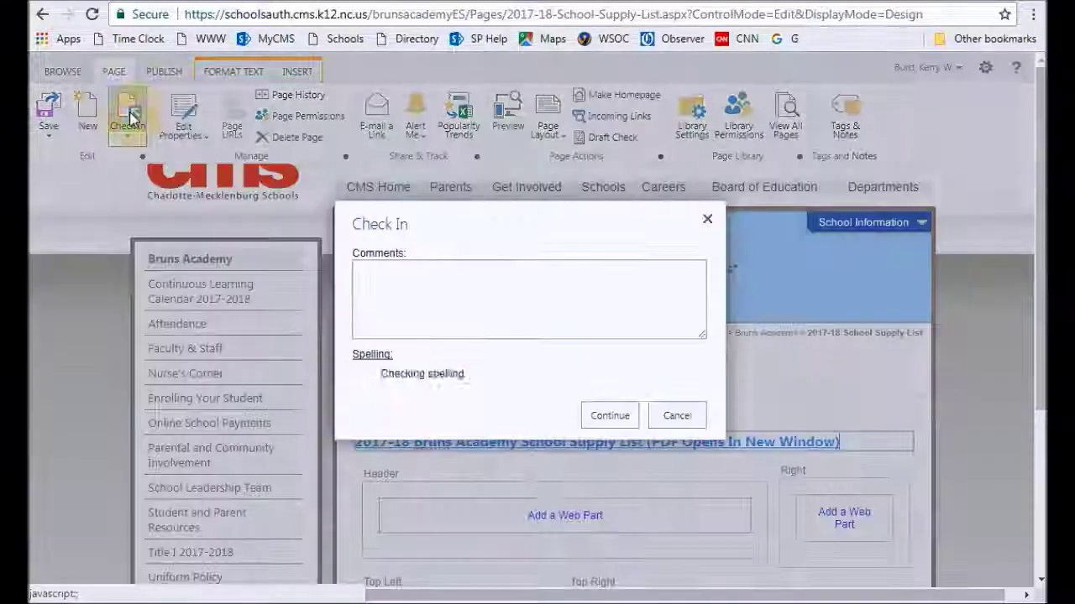
click(607, 414)
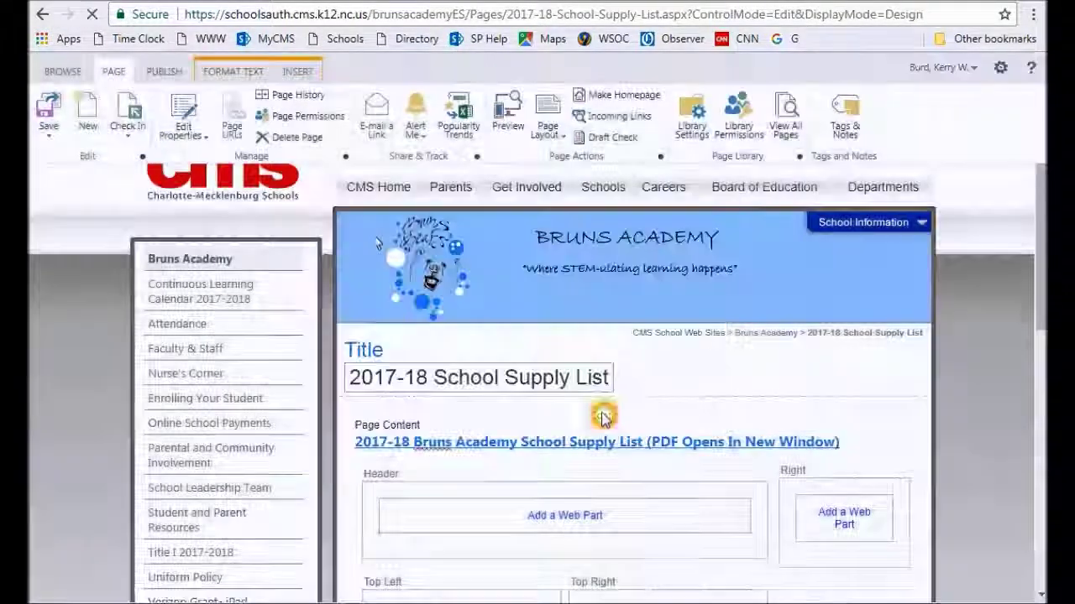
click(184, 142)
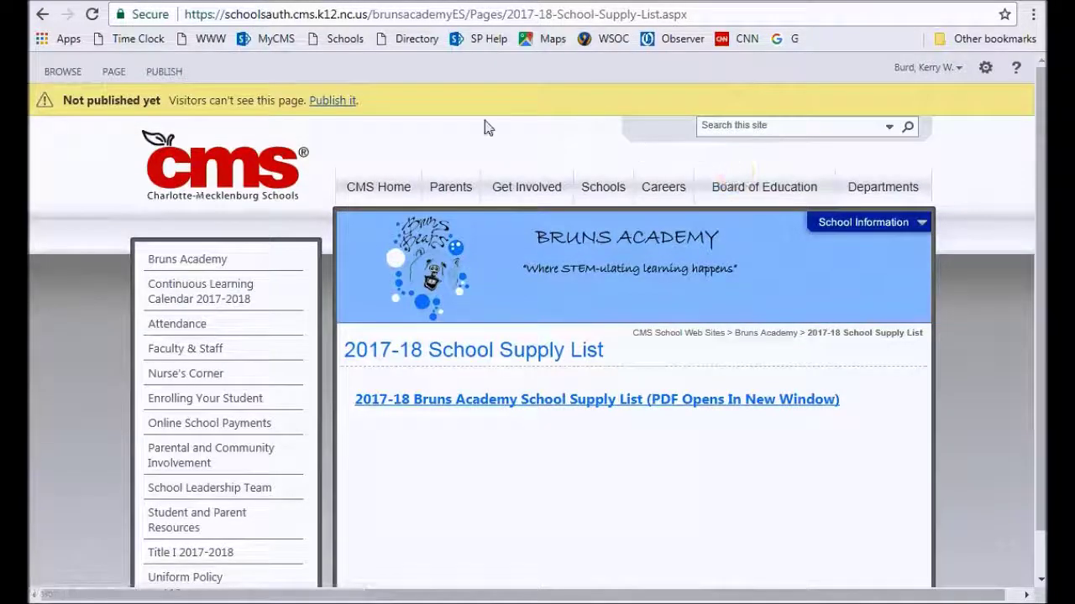
click(335, 101)
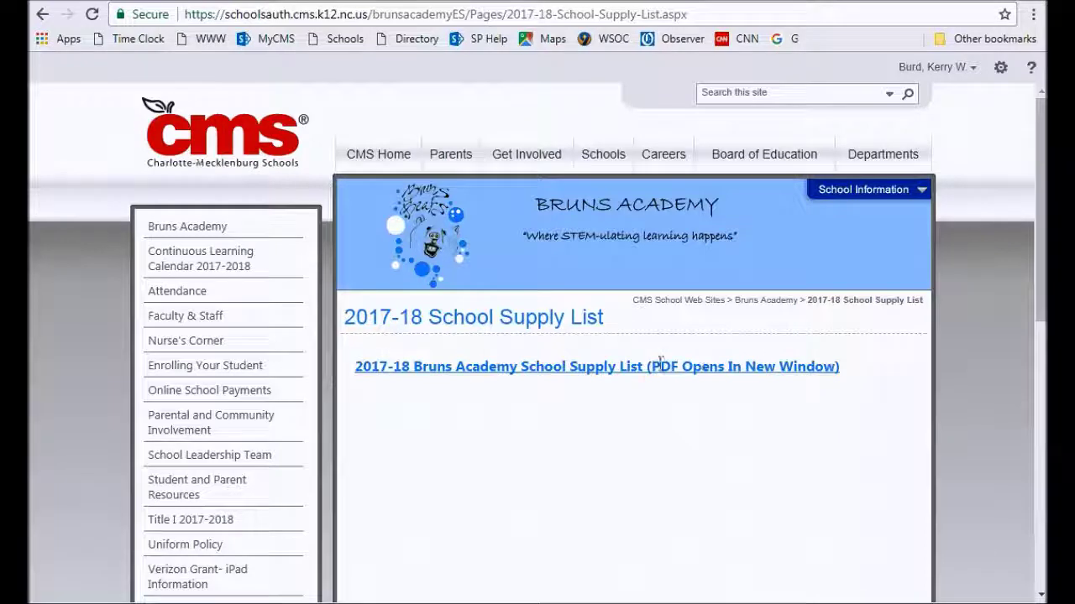
Step: Load the public version of the page by changing the address from https to http and removing "auth" from "schoolsauth"
click(660, 363)
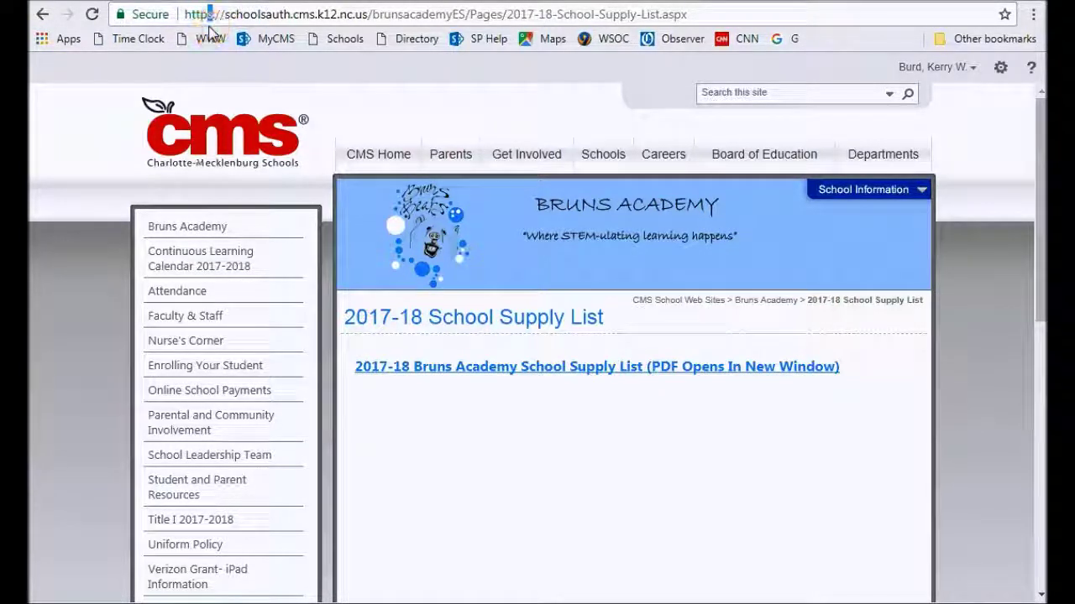
drag(267, 14, 284, 14)
click(273, 15)
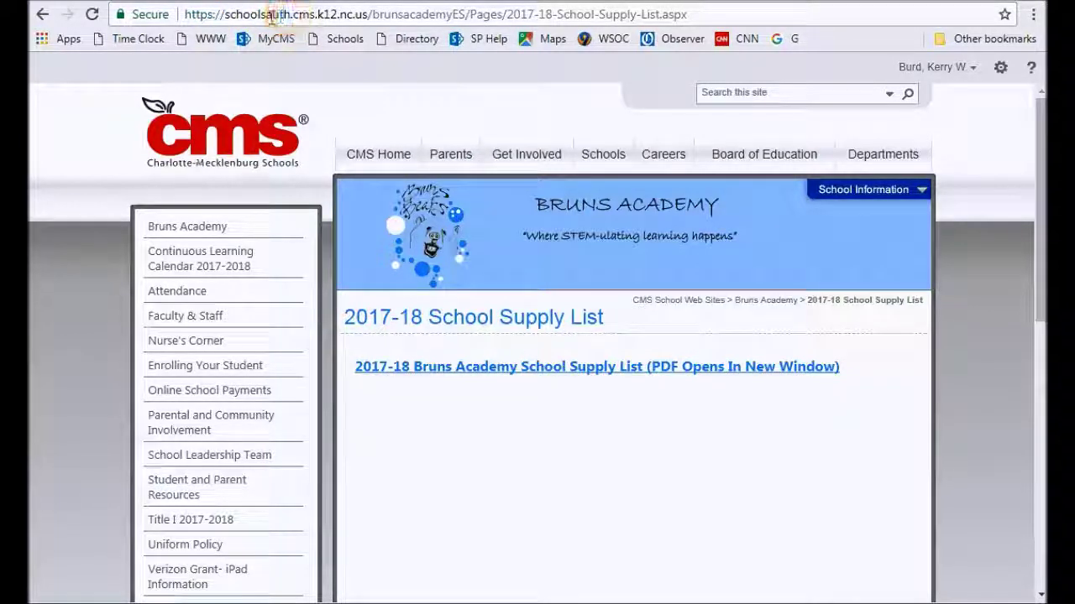
drag(260, 14, 291, 15)
key(BackSpace)
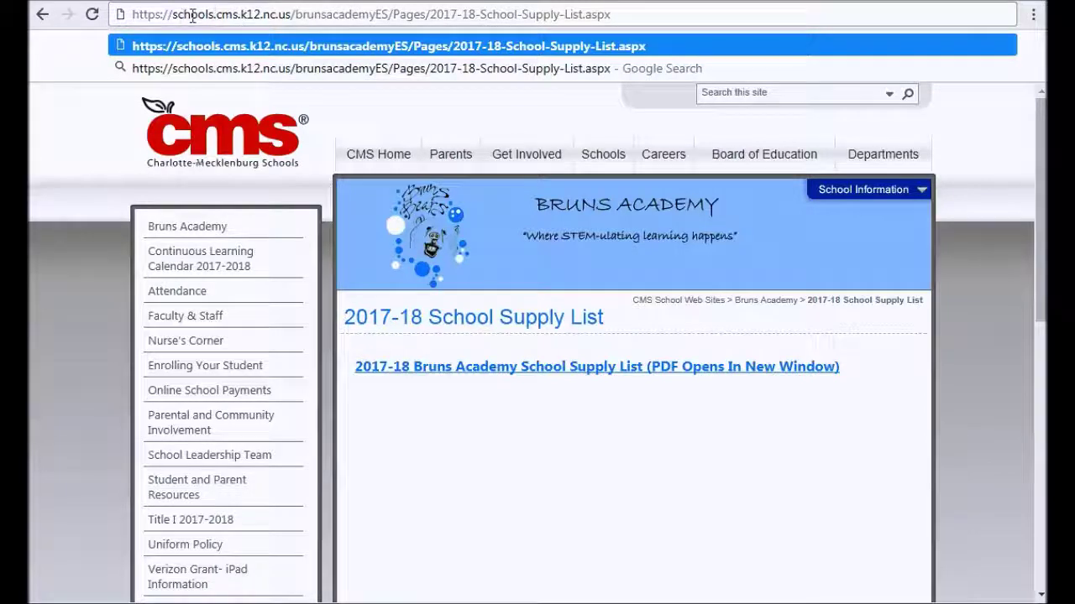
click(166, 15)
key(BackSpace)
key(Return)
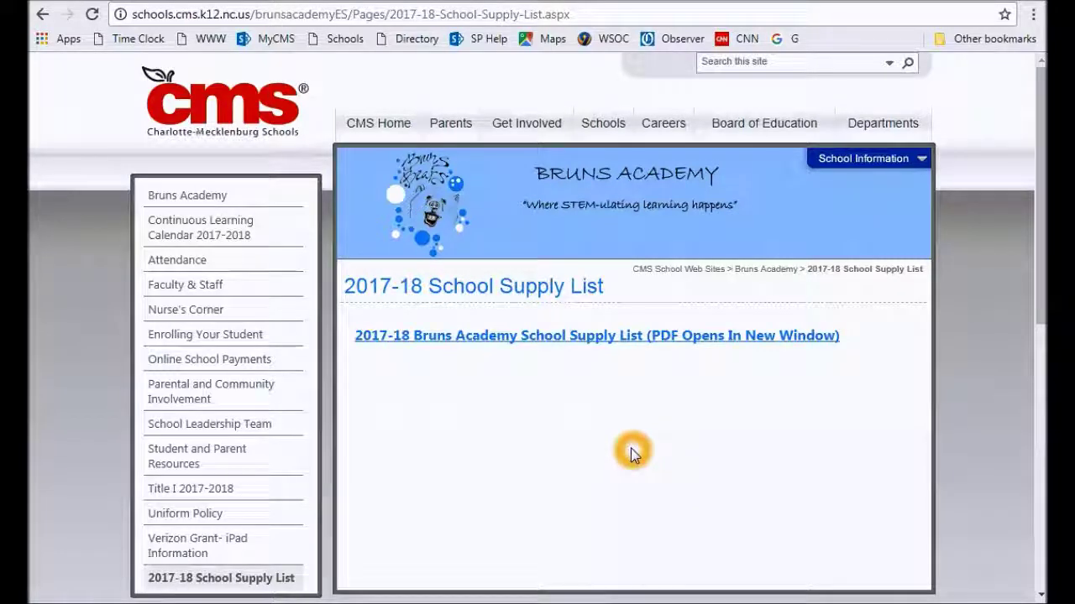
Step: Open the linked supply list PDF from the public page and look through its contents
click(554, 344)
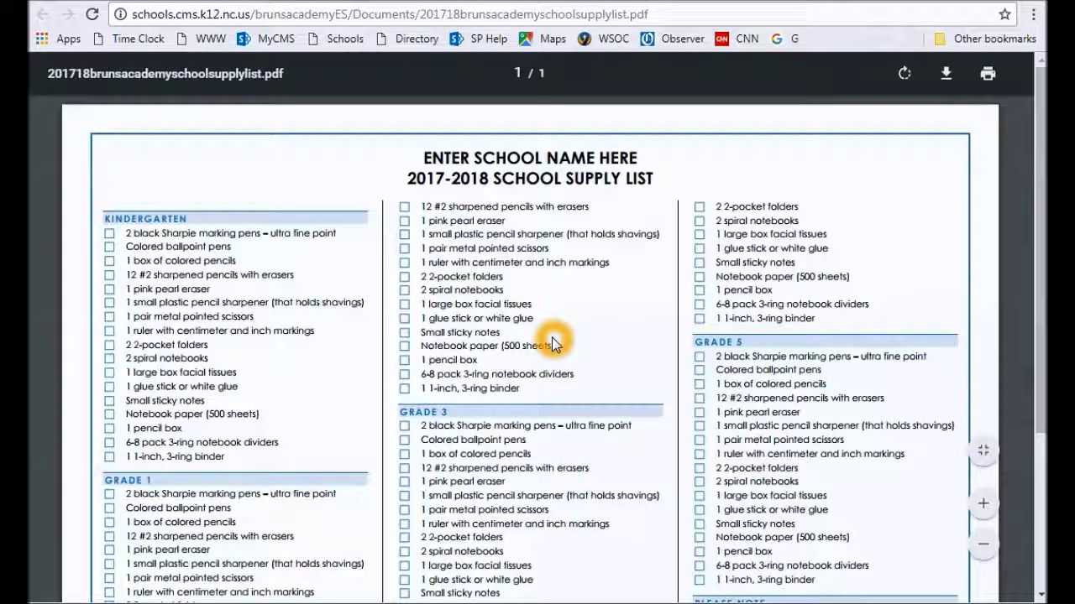
scroll(554, 344, down, 3)
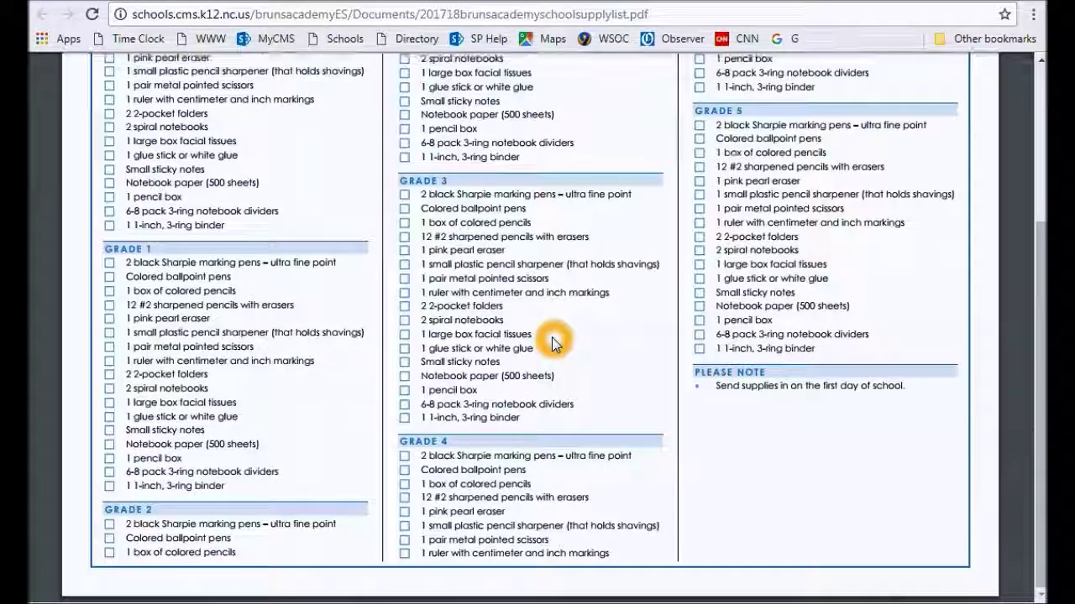
scroll(554, 342, up, 3)
scroll(554, 342, down, 3)
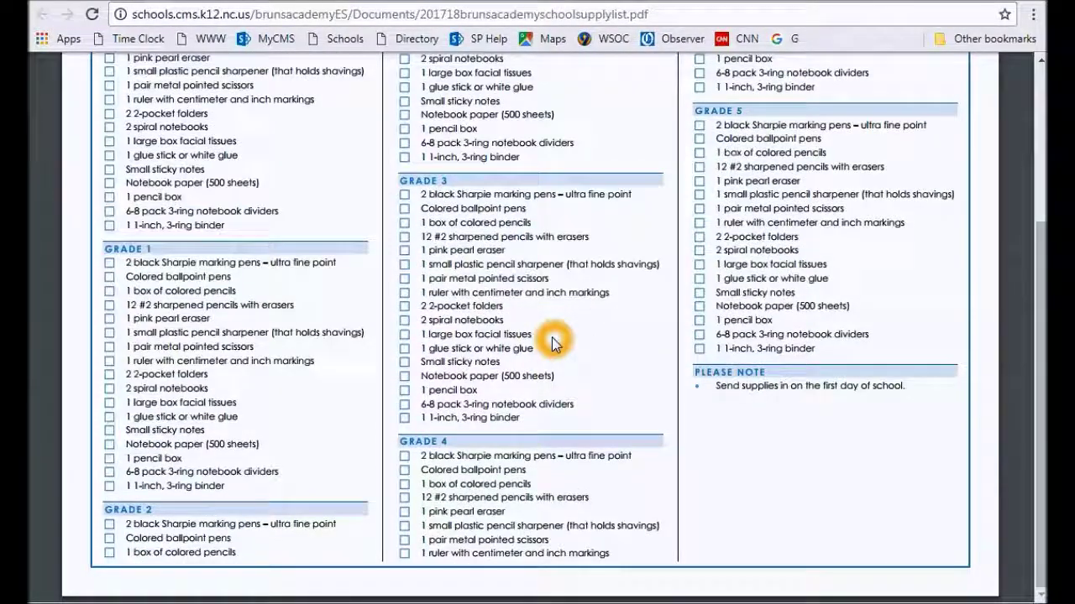